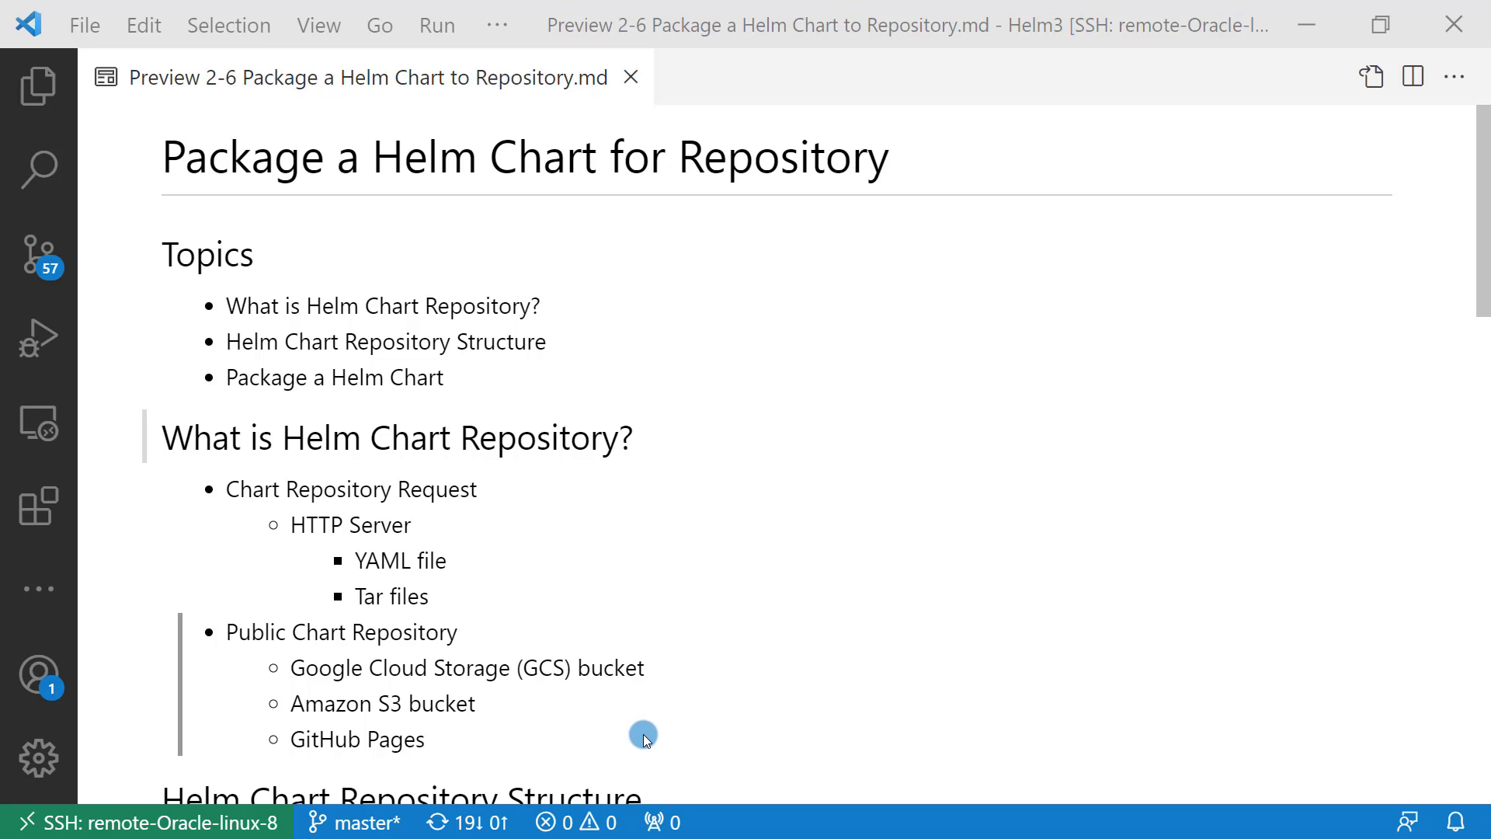
{"action": "scroll", "coordinate": [852, 509], "scroll_direction": "down", "scroll_amount": 3}
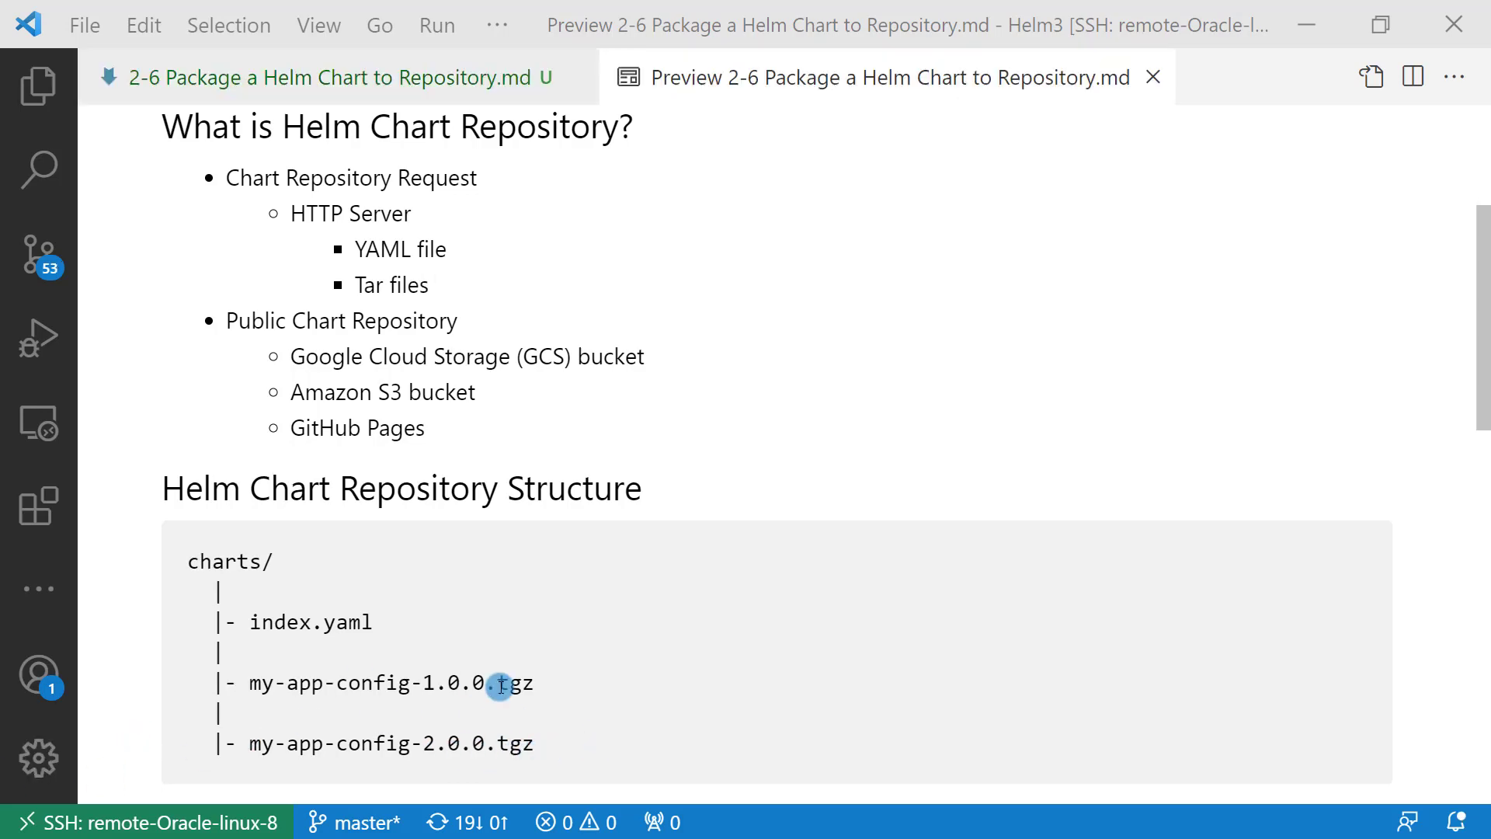
{"action": "scroll", "coordinate": [499, 683], "scroll_direction": "down", "scroll_amount": 3}
{"action": "scroll", "coordinate": [500, 685], "scroll_direction": "down", "scroll_amount": 2}
{"action": "scroll", "coordinate": [500, 685], "scroll_direction": "down", "scroll_amount": 1}
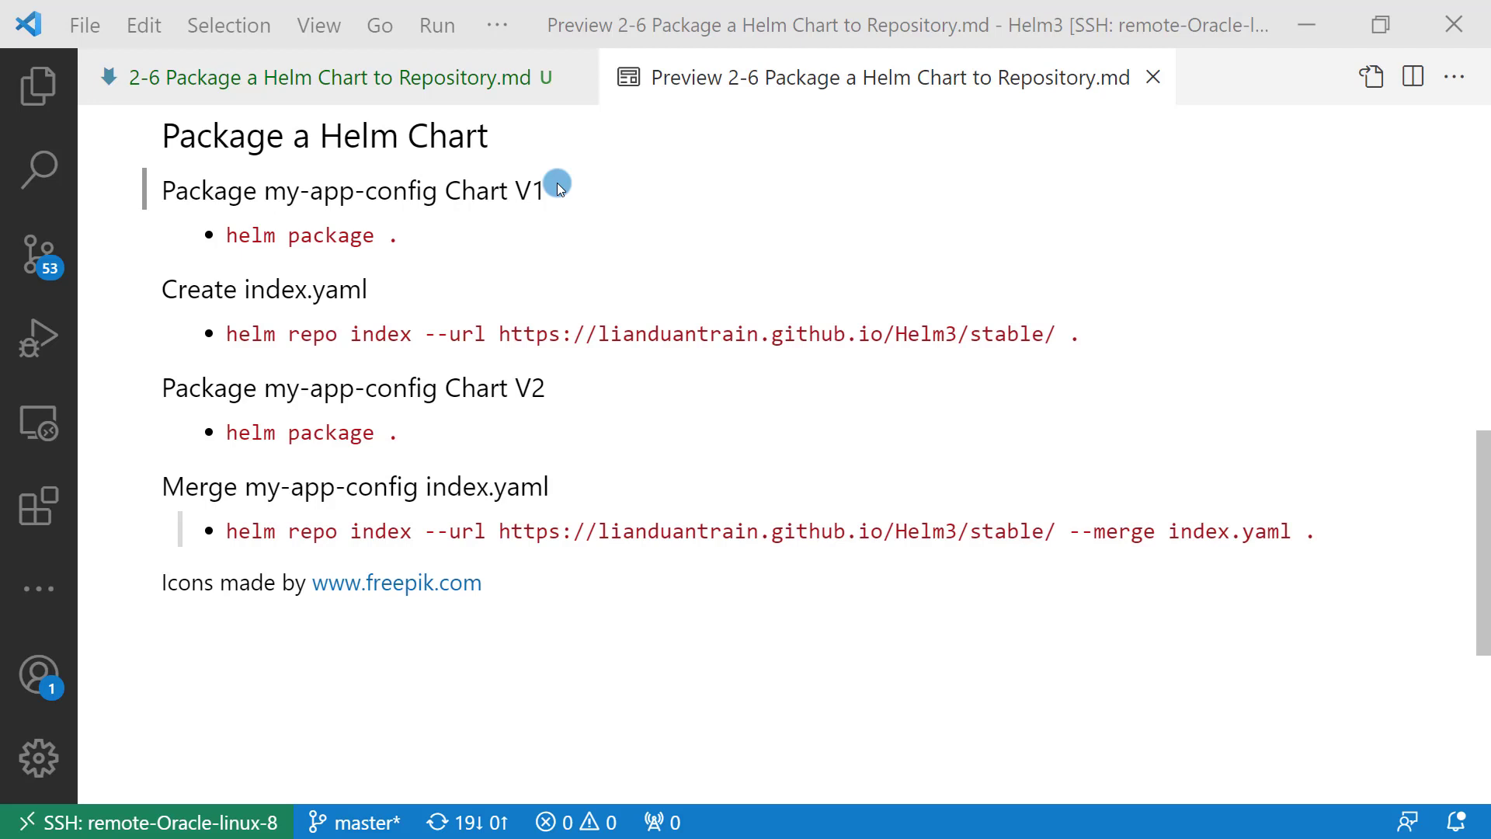
Open an integrated terminal and move into the my-app-config/v1 folder
{"action": "key", "text": "ctrl+grave"}
{"action": "type", "text": "ls"}
{"action": "key", "text": "Return"}
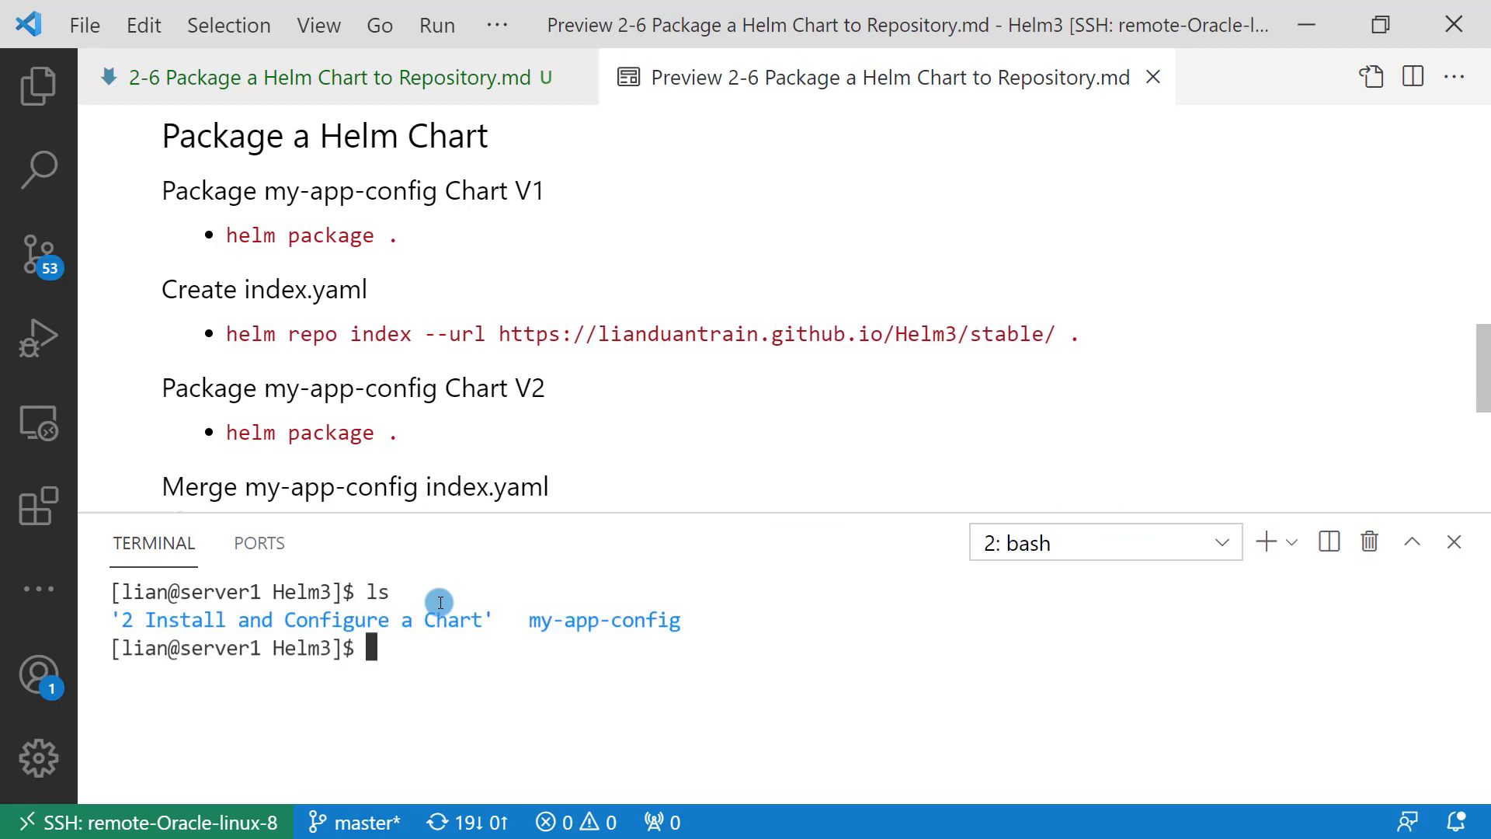
{"action": "type", "text": "cd m"}
{"action": "key", "text": "Tab"}
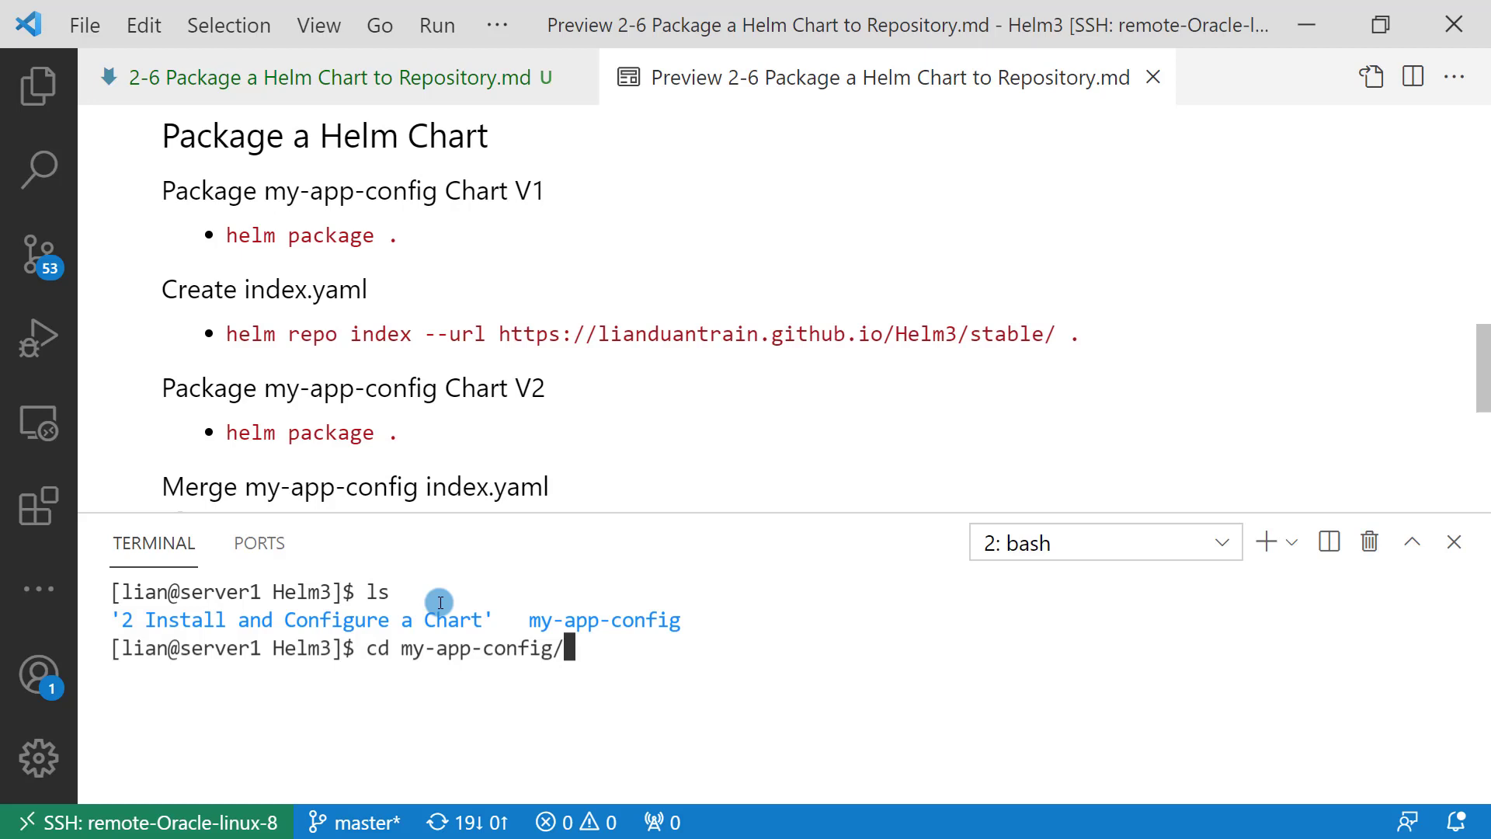
{"action": "type", "text": "v1"}
{"action": "key", "text": "Tab"}
{"action": "key", "text": "Return"}
Clear the terminal and list the contents of the v1 folder
{"action": "key", "text": "ctrl+l"}
{"action": "key", "text": "Return"}
{"action": "type", "text": "ls"}
{"action": "key", "text": "Return"}
{"action": "type", "text": "clear"}
{"action": "key", "text": "Return"}
{"action": "type", "text": "ls"}
{"action": "key", "text": "Return"}
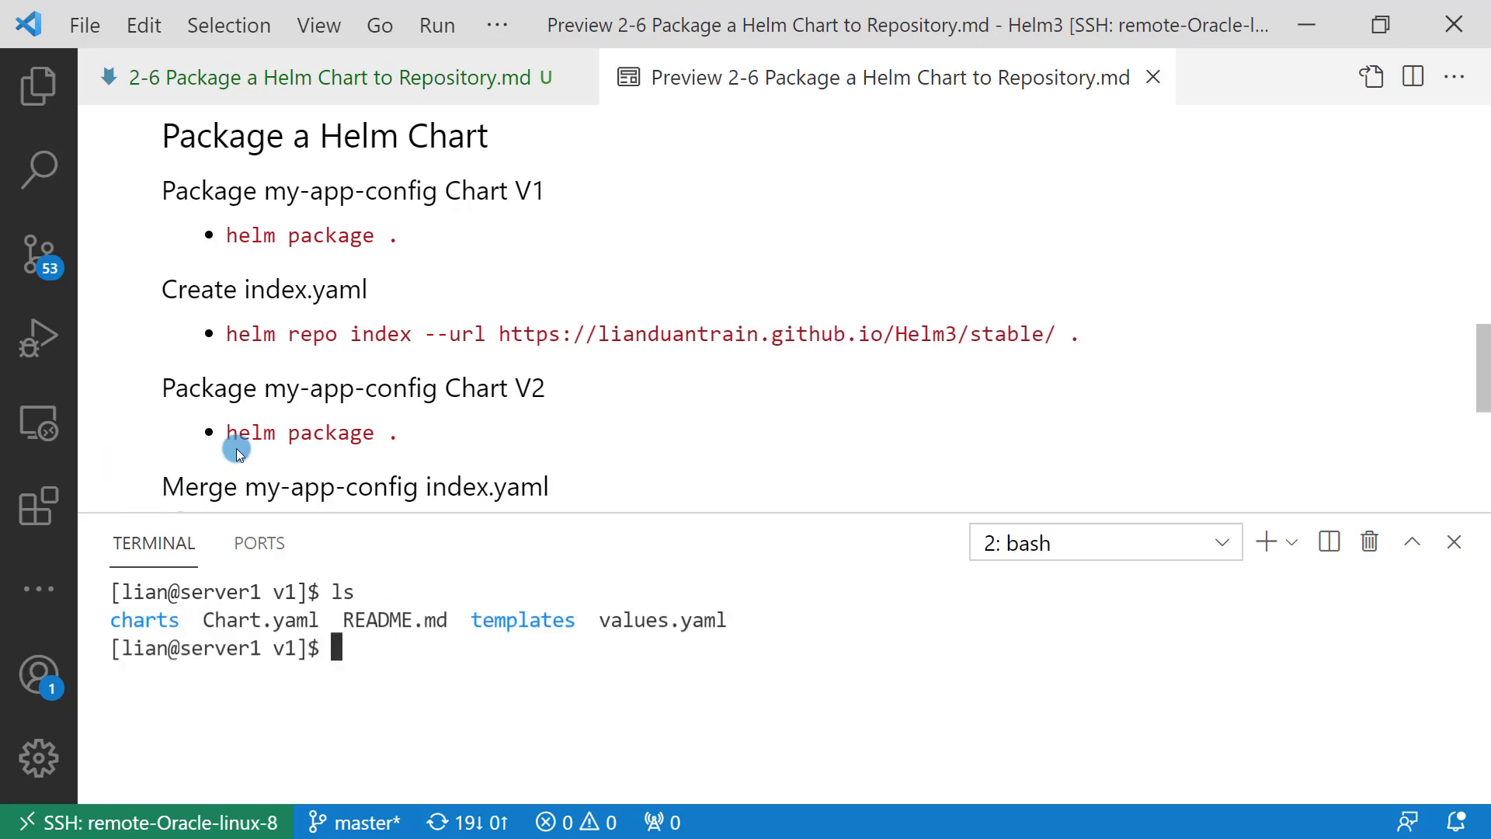
Package chart version 1 with 'helm package .' and confirm my-app-config-1.0.0.tgz
{"action": "left_click", "coordinate": [236, 442]}
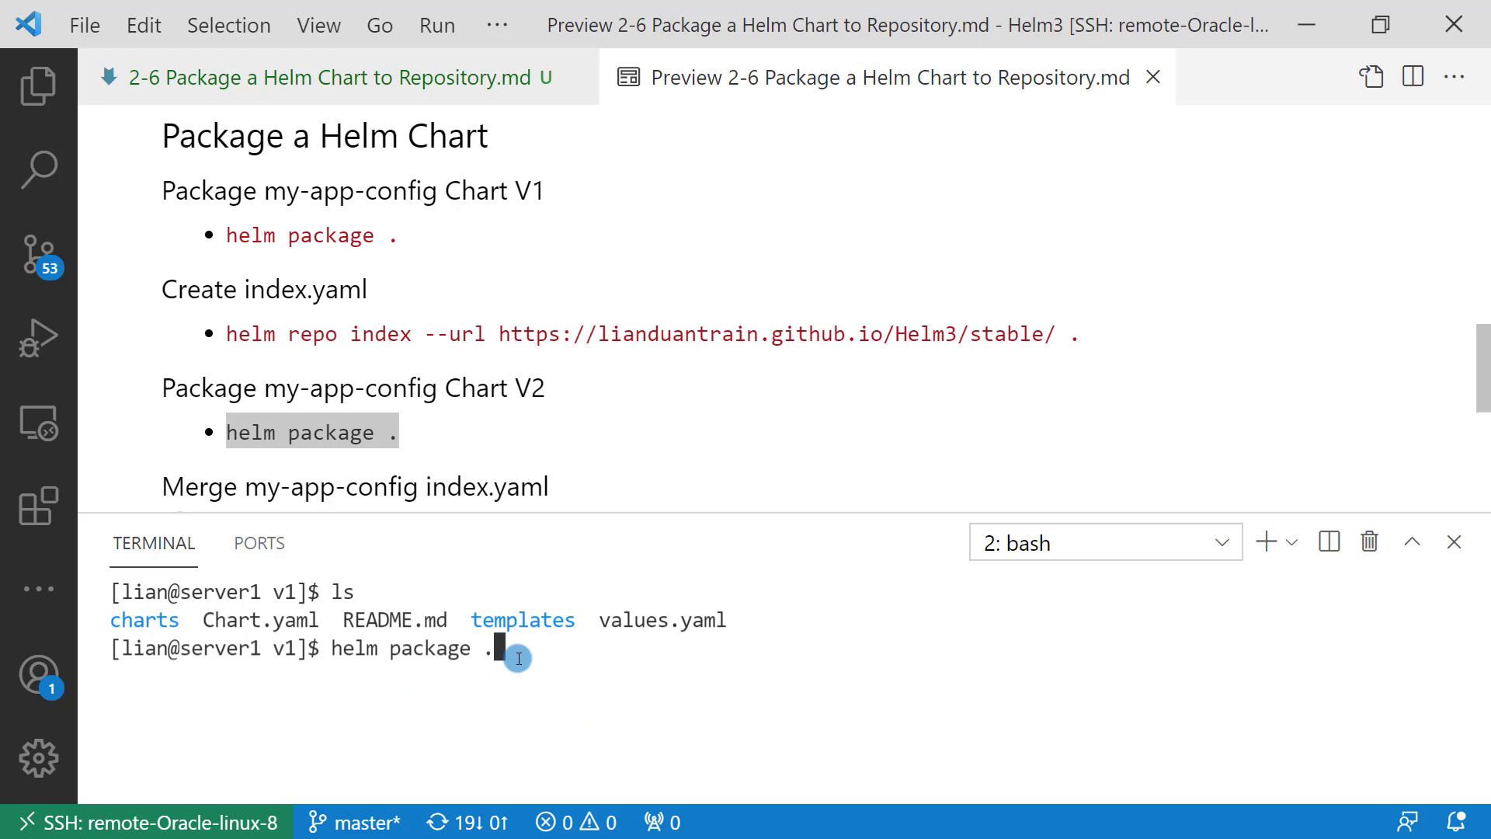
{"action": "key", "text": "Return"}
{"action": "type", "text": "ls"}
{"action": "key", "text": "Return"}
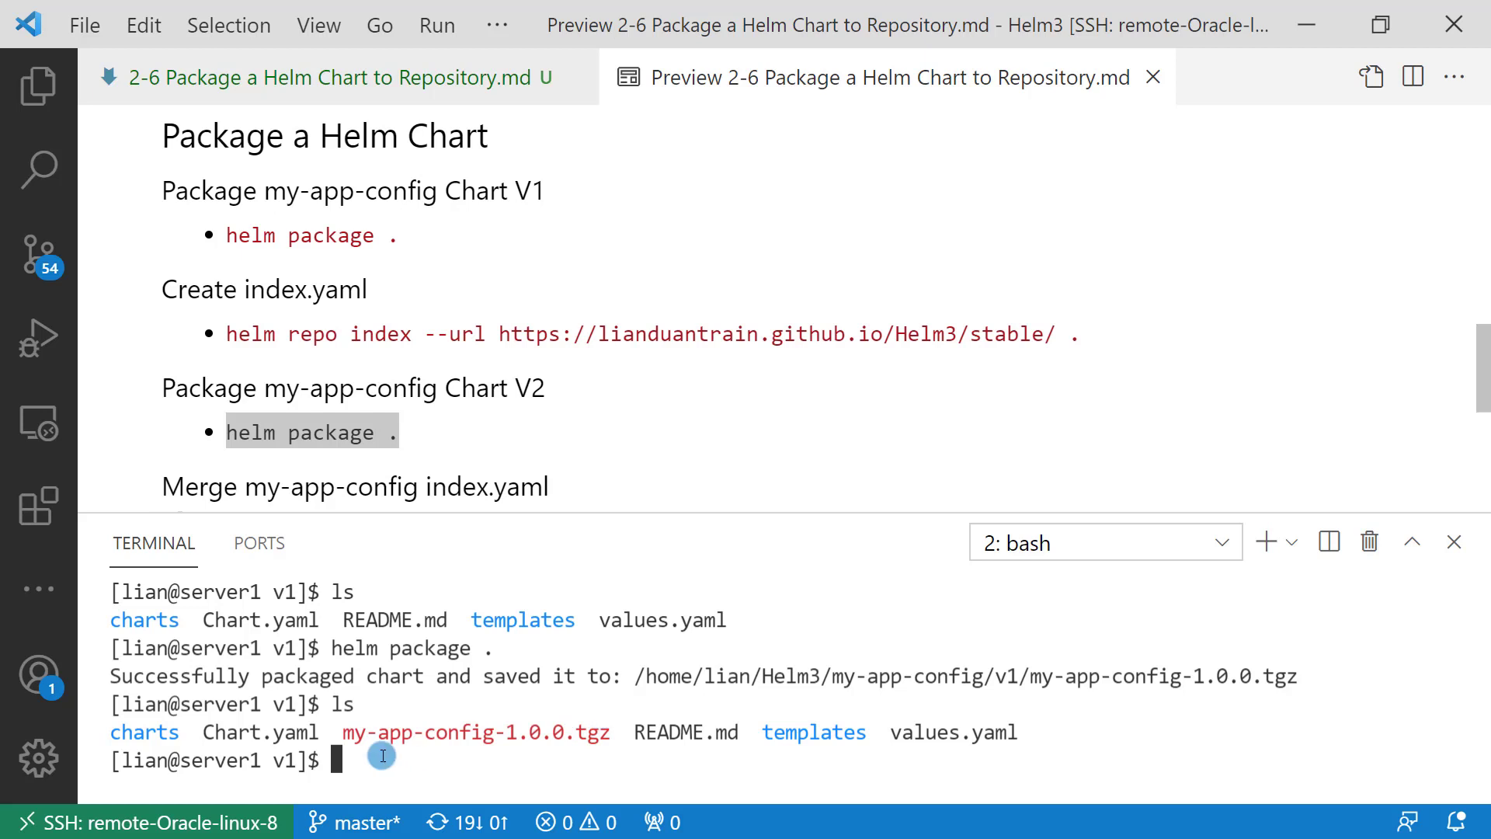
{"action": "type", "text": "cleear"}
{"action": "key", "text": "Return"}
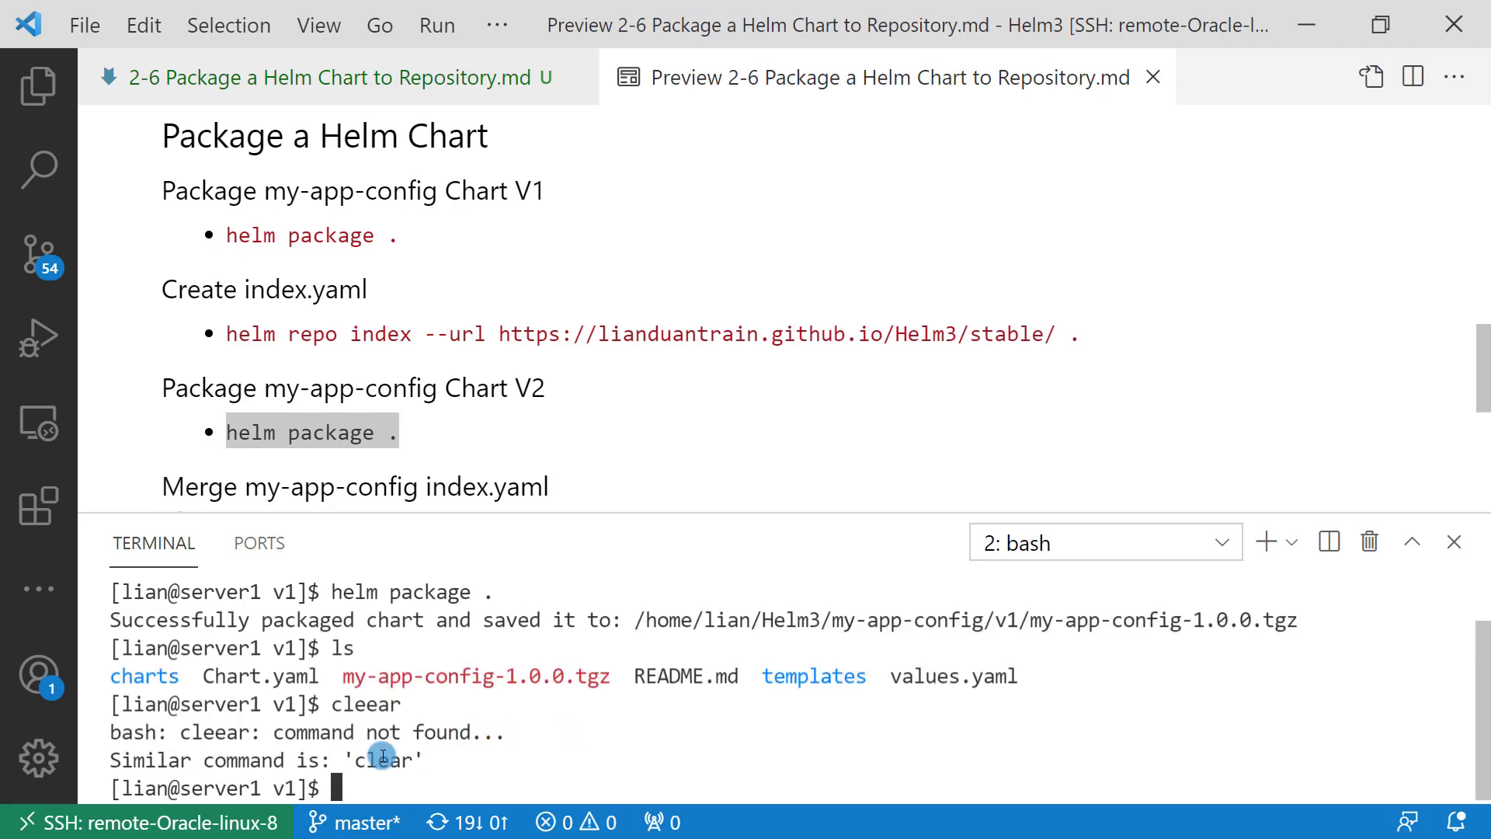
{"action": "type", "text": "clear"}
Run the preview's 'helm repo index --url' command in v1 and confirm index.yaml exists
{"action": "key", "text": "Return"}
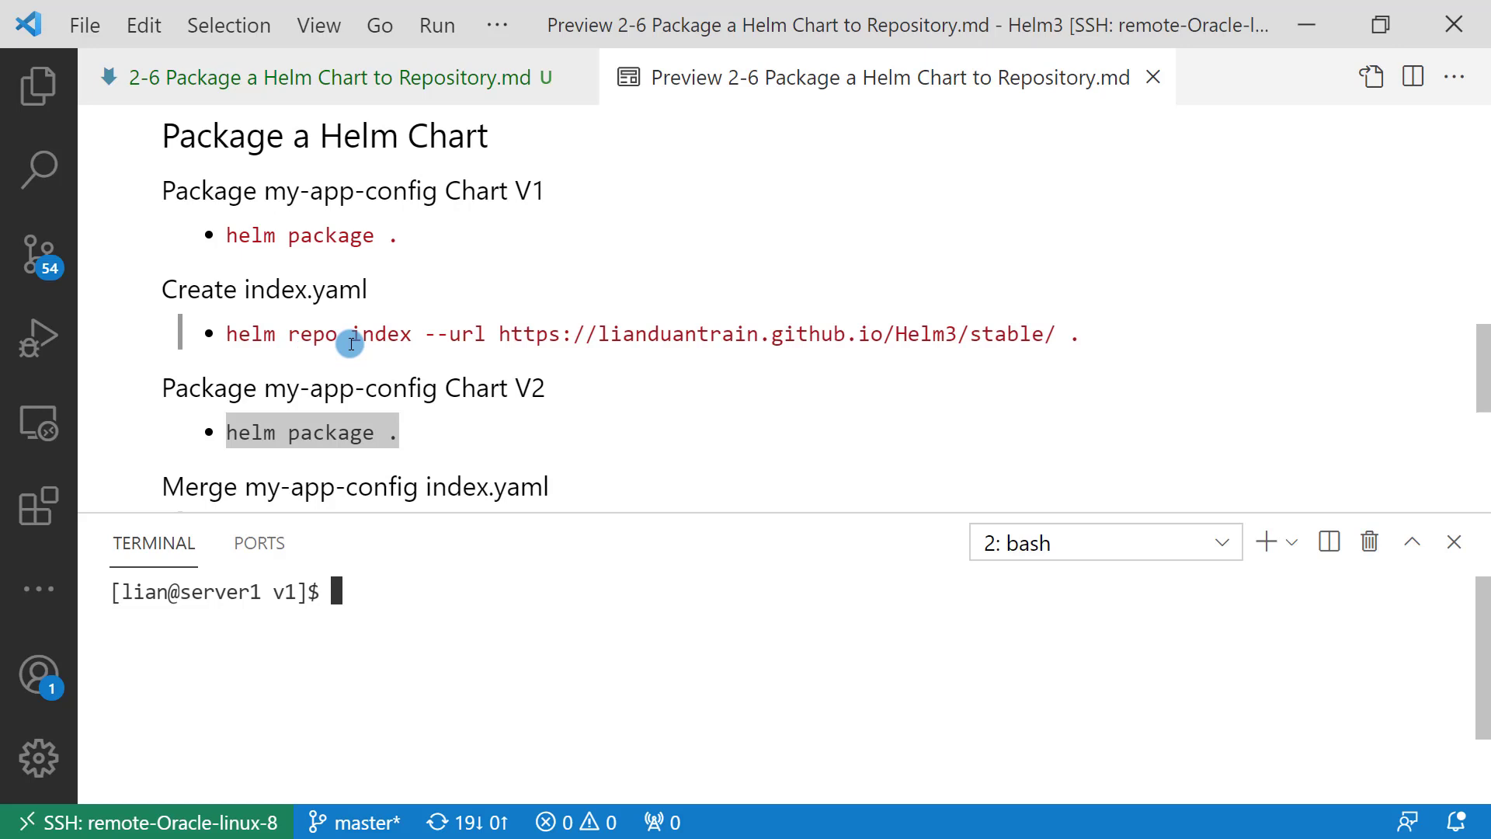
{"action": "left_click_drag", "start_coordinate": [350, 343], "coordinate": [1075, 337]}
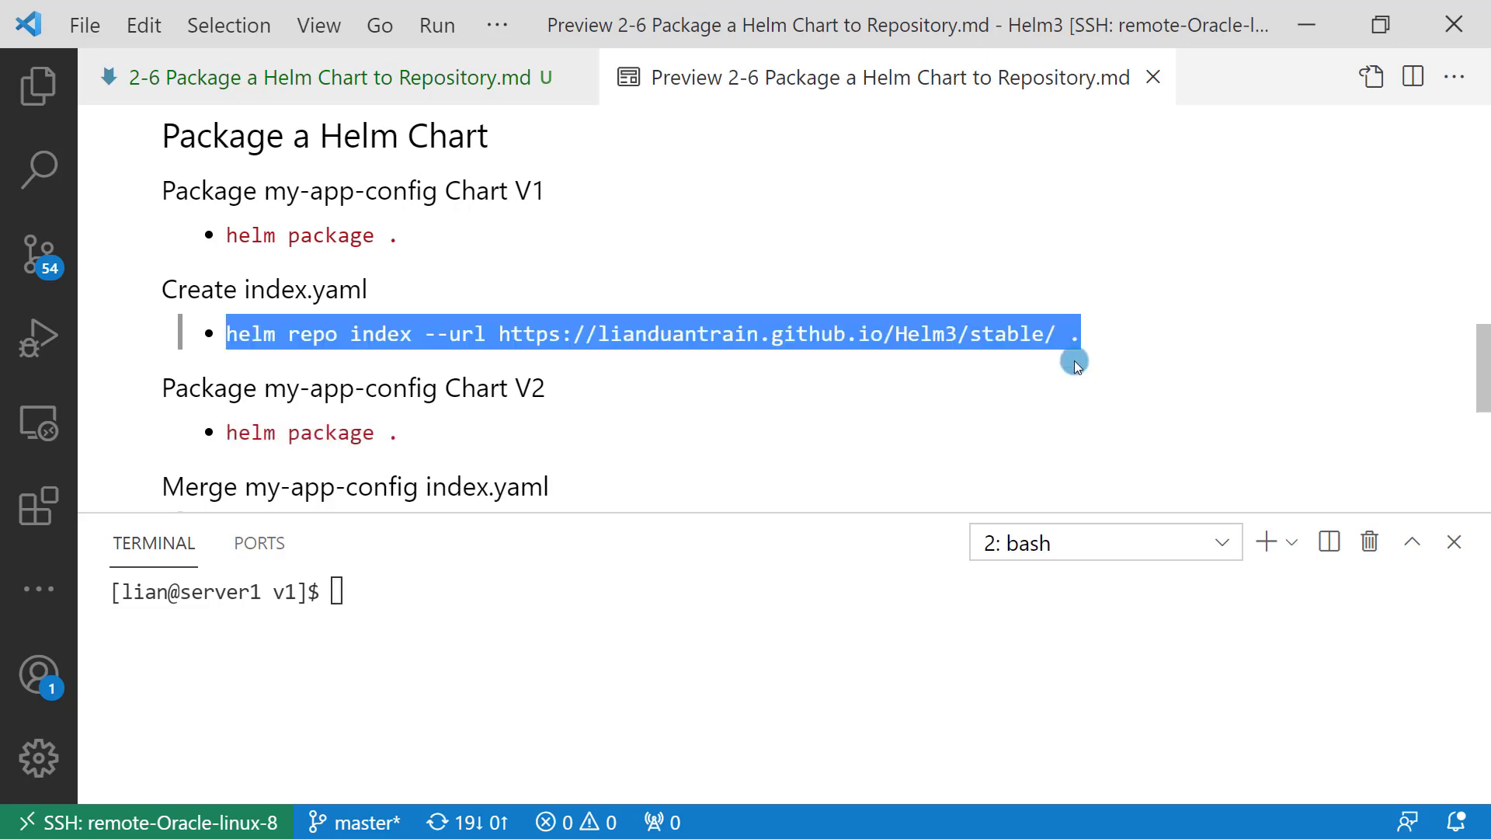
{"action": "key", "text": "ctrl+c"}
{"action": "left_click", "coordinate": [706, 597]}
{"action": "key", "text": "ctrl+v"}
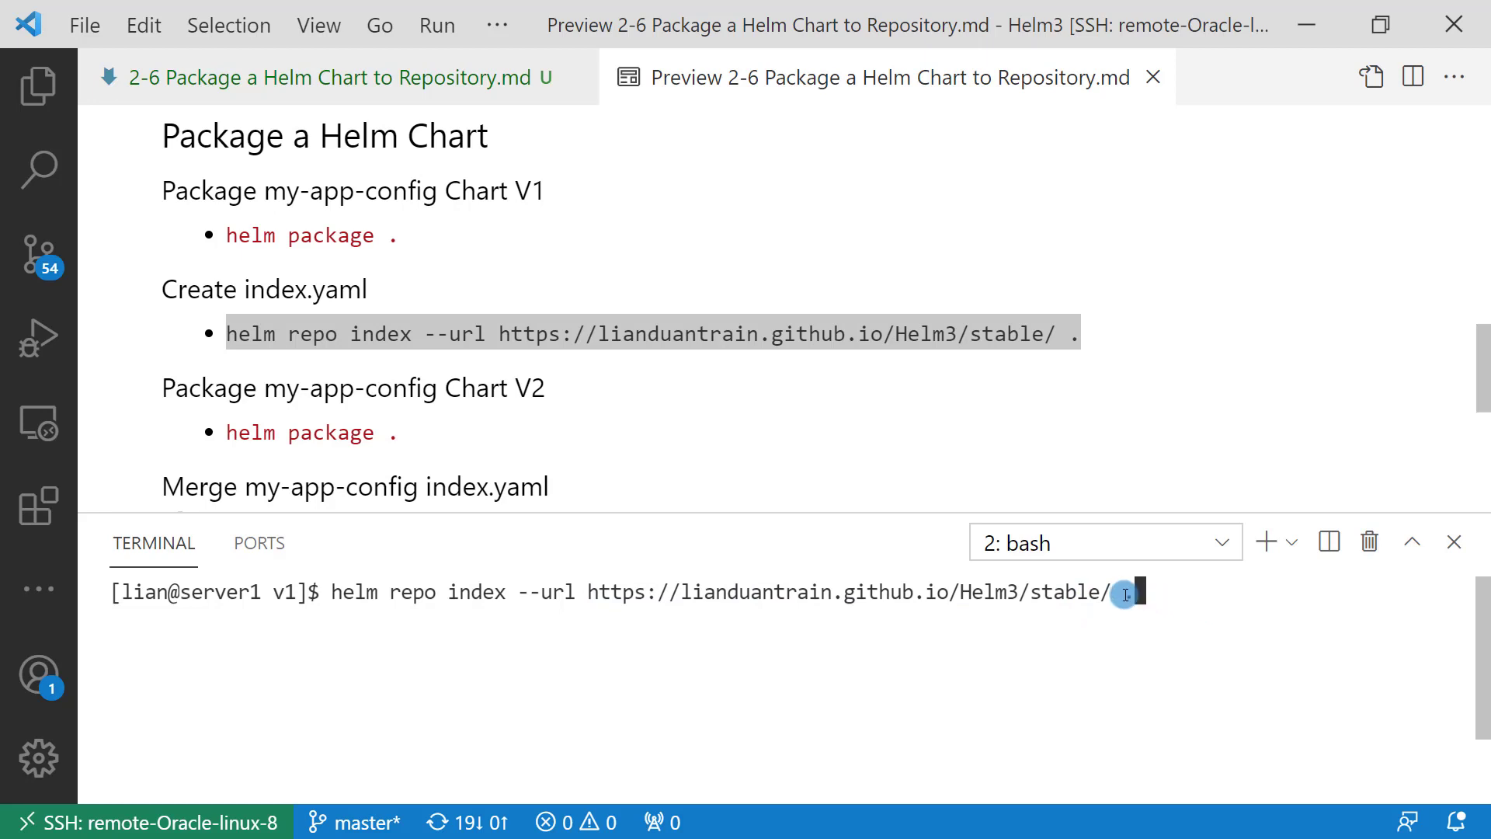
{"action": "key", "text": "Return"}
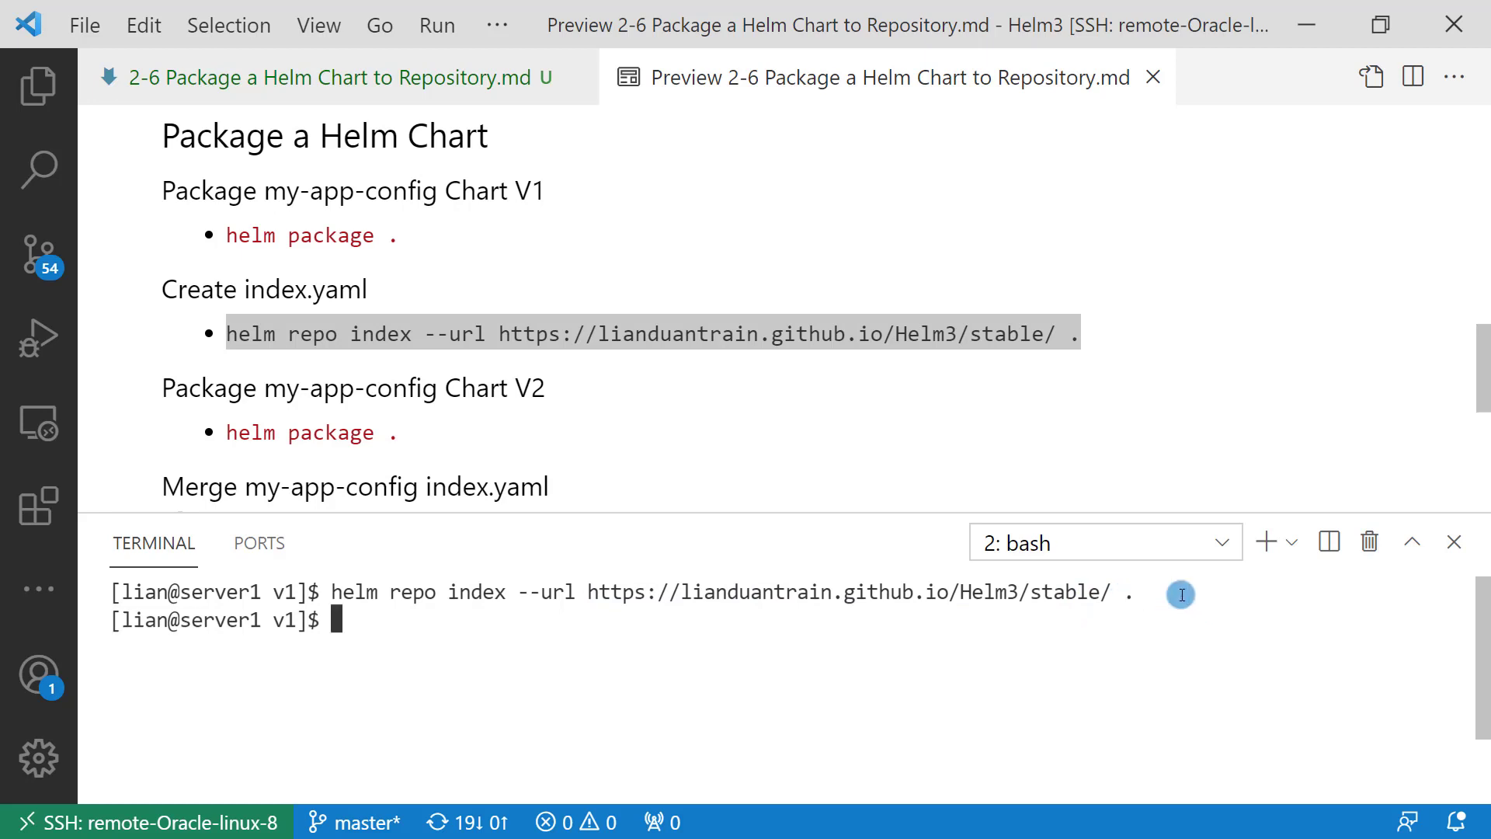
{"action": "type", "text": "ls"}
{"action": "key", "text": "Return"}
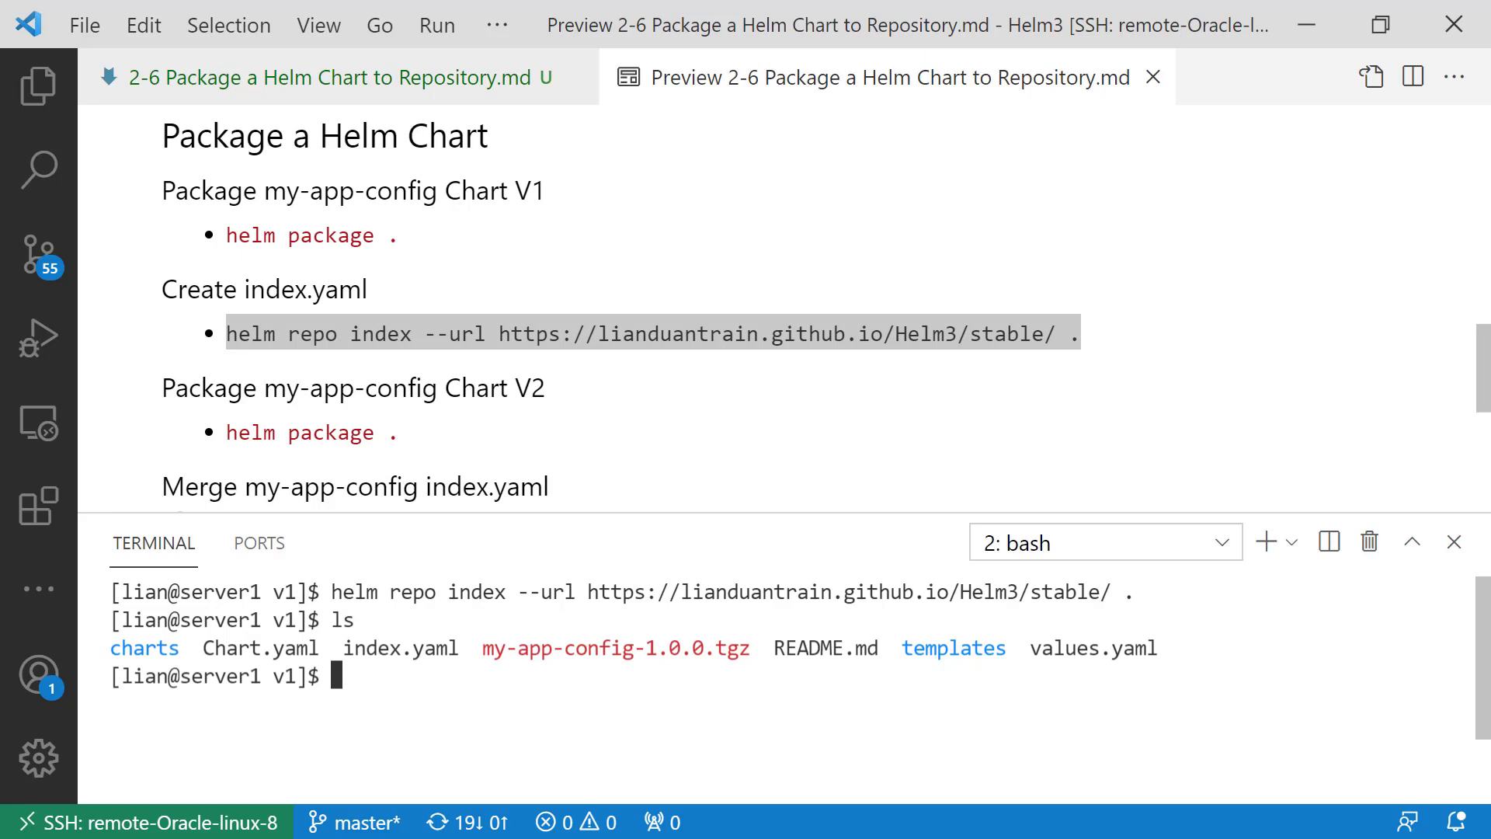
{"action": "left_click", "coordinate": [387, 680]}
{"action": "type", "text": "cd .."}
Switch to the v2 folder, run 'helm package .', and list the resulting my-app-config-2.0.0.tgz
{"action": "key", "text": "Return"}
{"action": "type", "text": "cd v2/"}
{"action": "key", "text": "Return"}
{"action": "key", "text": "ctrl+l"}
{"action": "triple_click", "coordinate": [394, 437]}
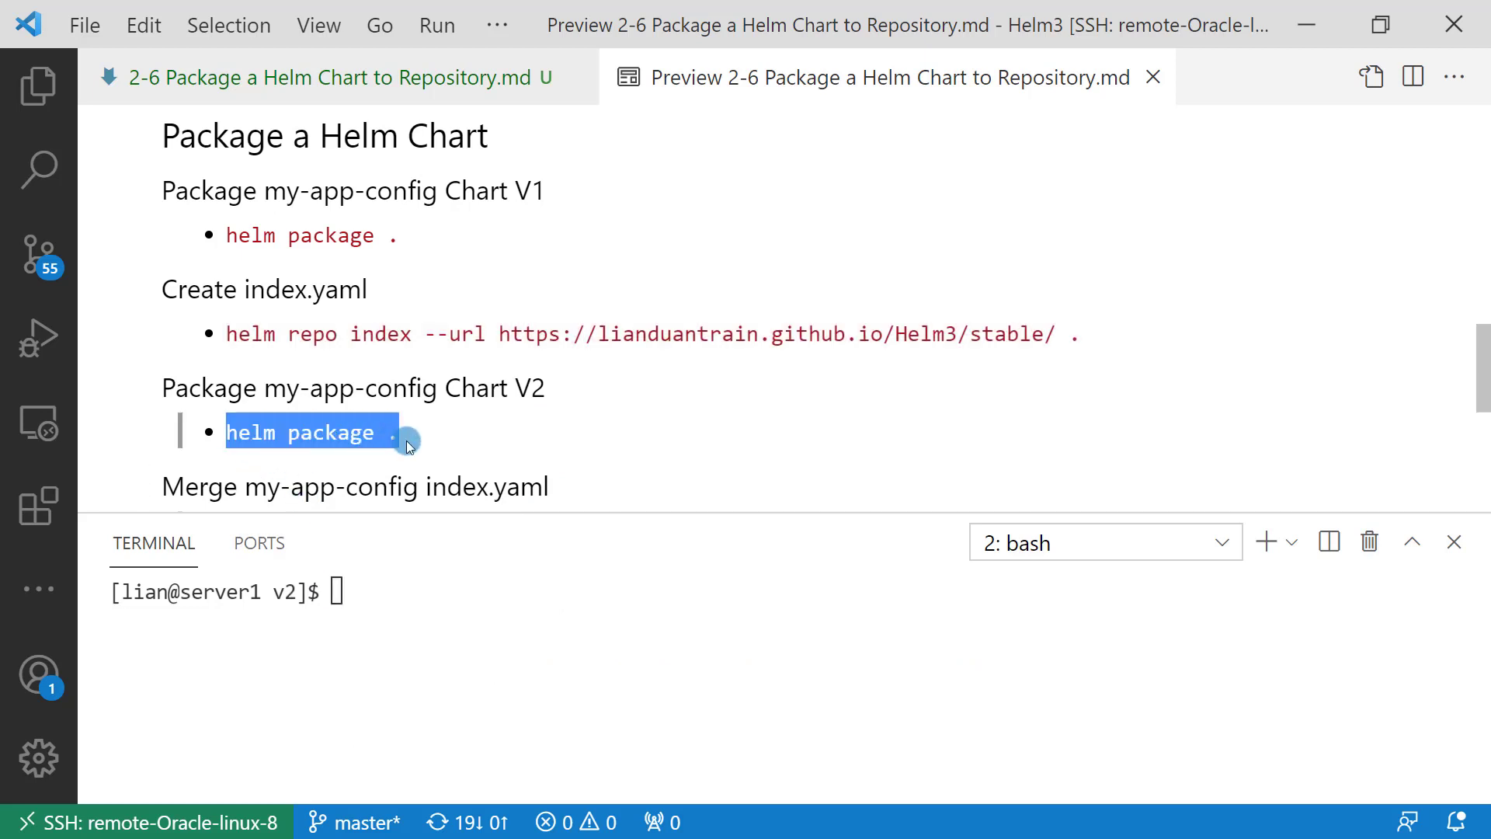
{"action": "left_click", "coordinate": [391, 636]}
{"action": "key", "text": "ctrl+v"}
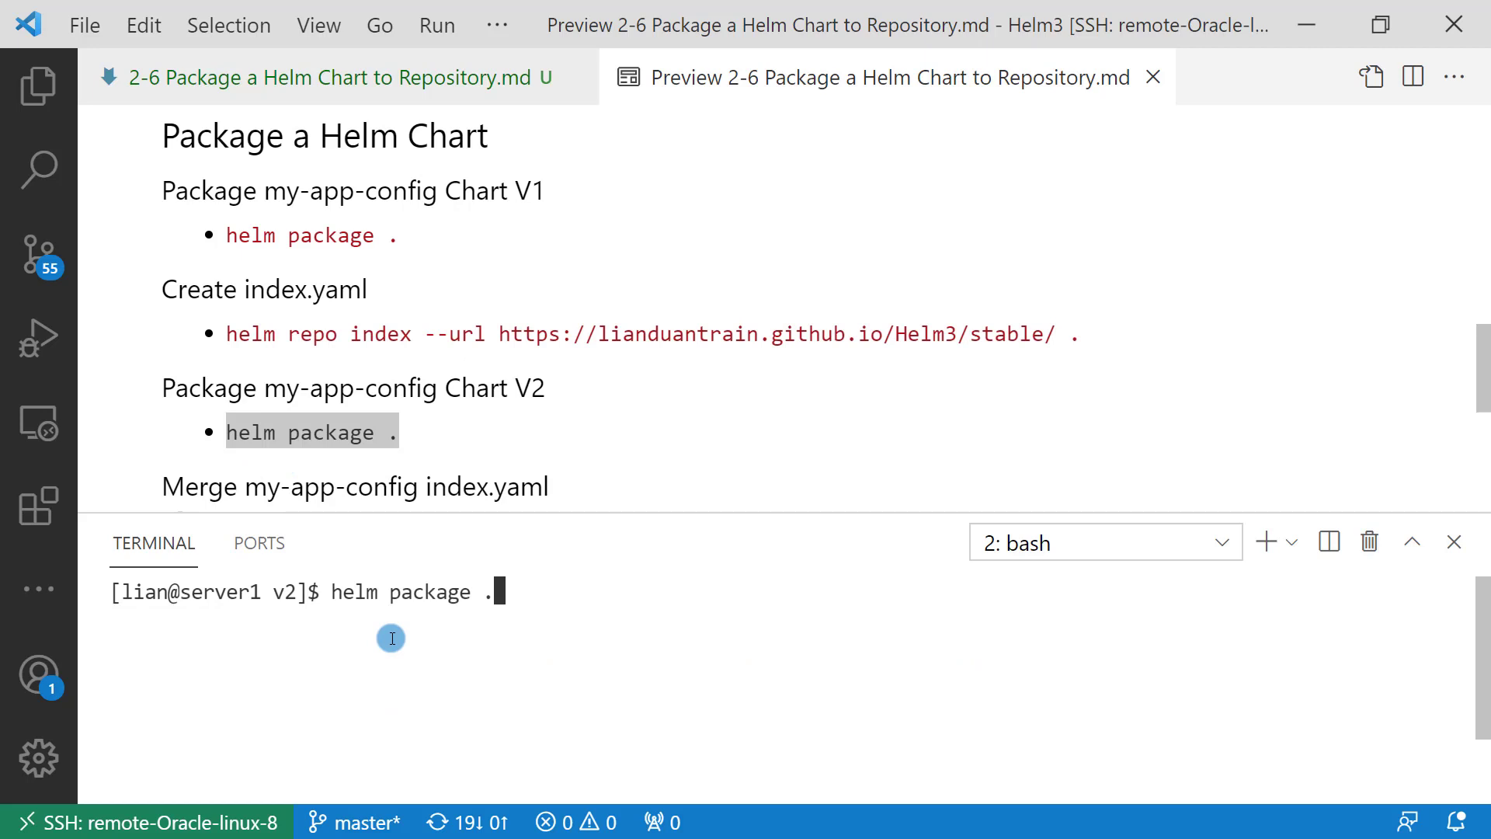
{"action": "key", "text": "Return"}
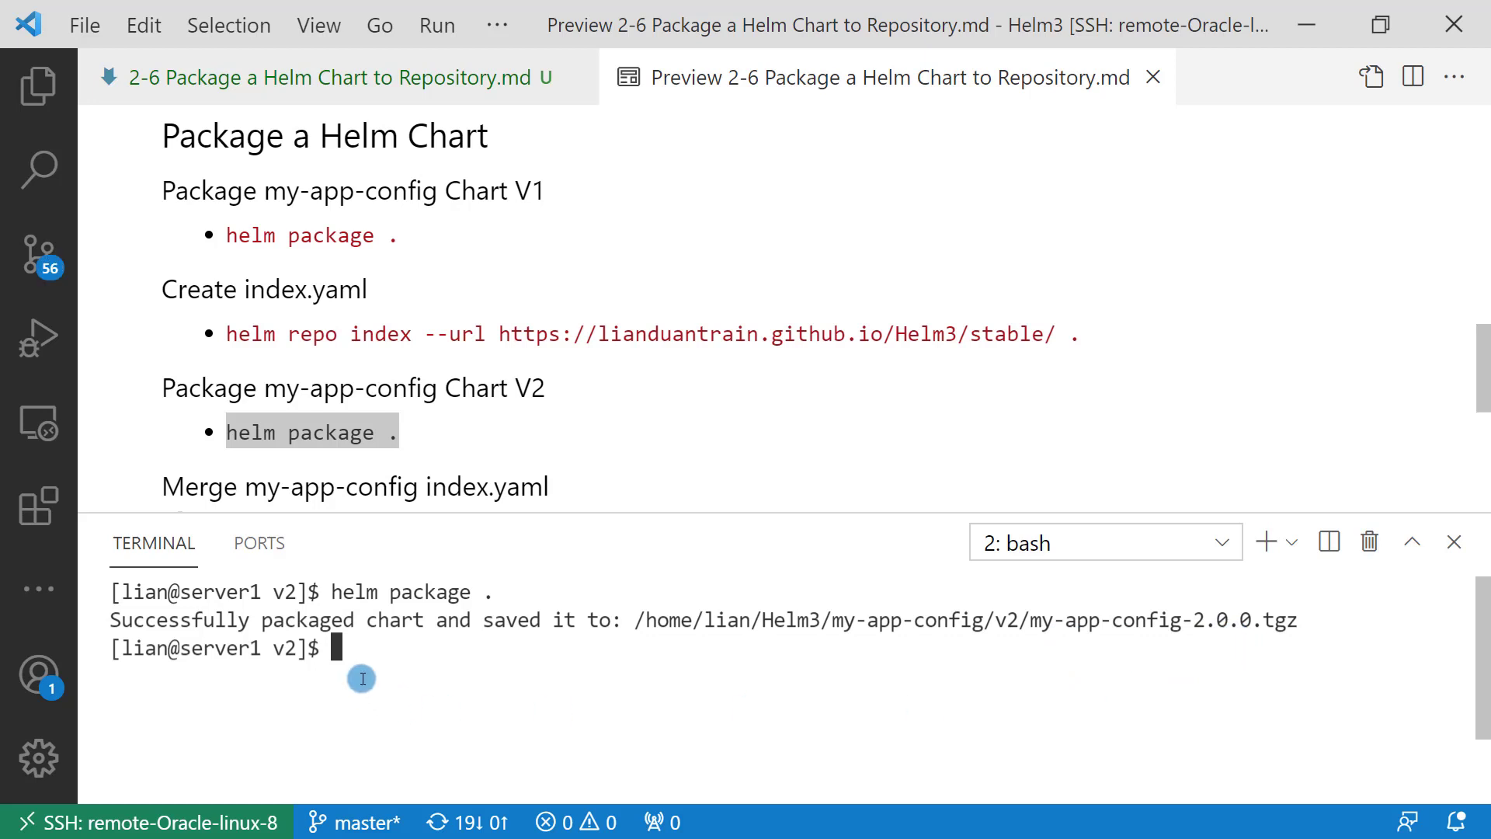
{"action": "type", "text": "ls"}
{"action": "key", "text": "Return"}
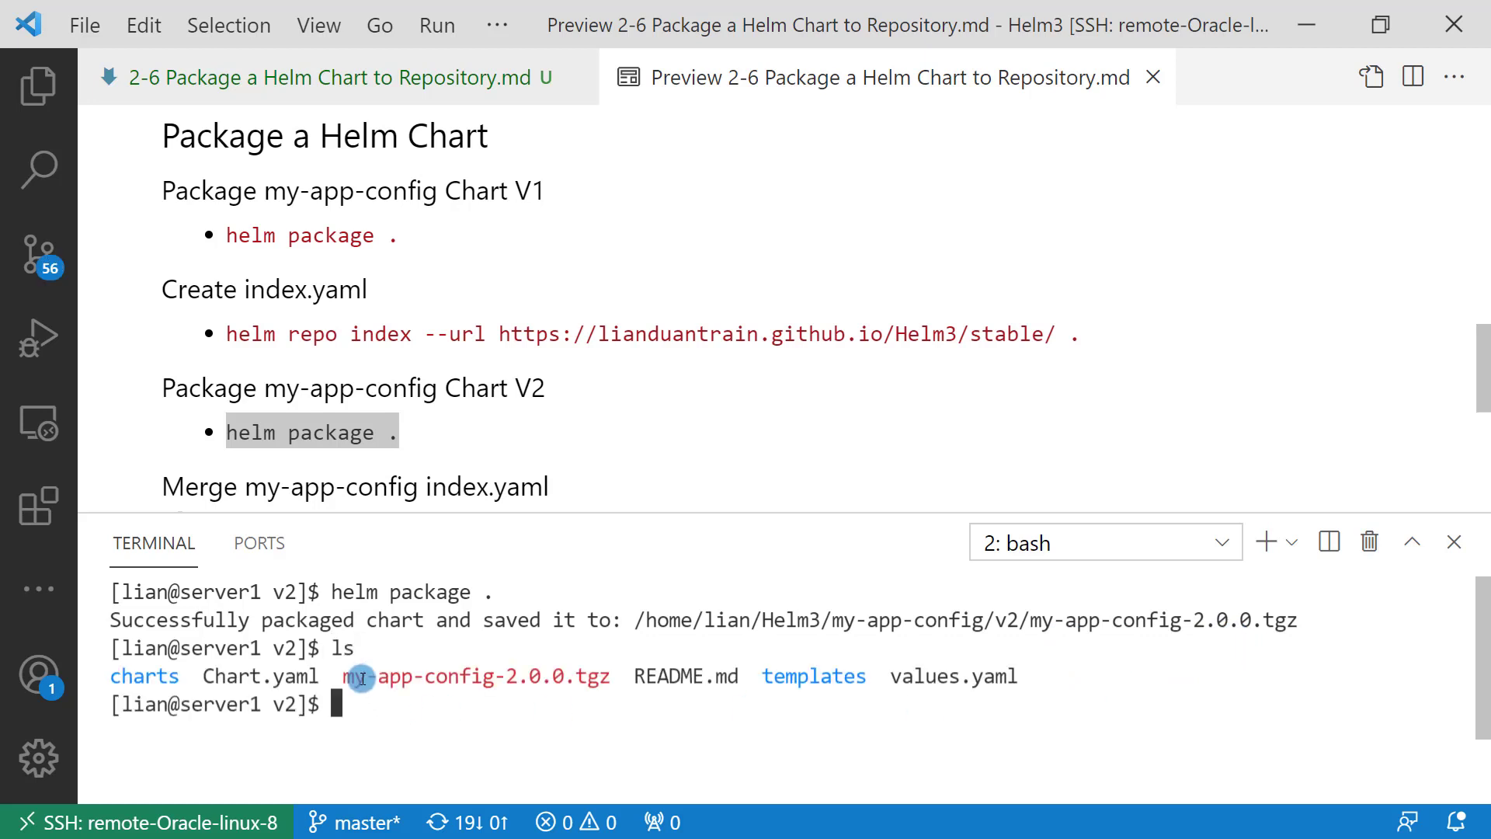
{"action": "scroll", "coordinate": [161, 417], "scroll_direction": "down", "scroll_amount": 1}
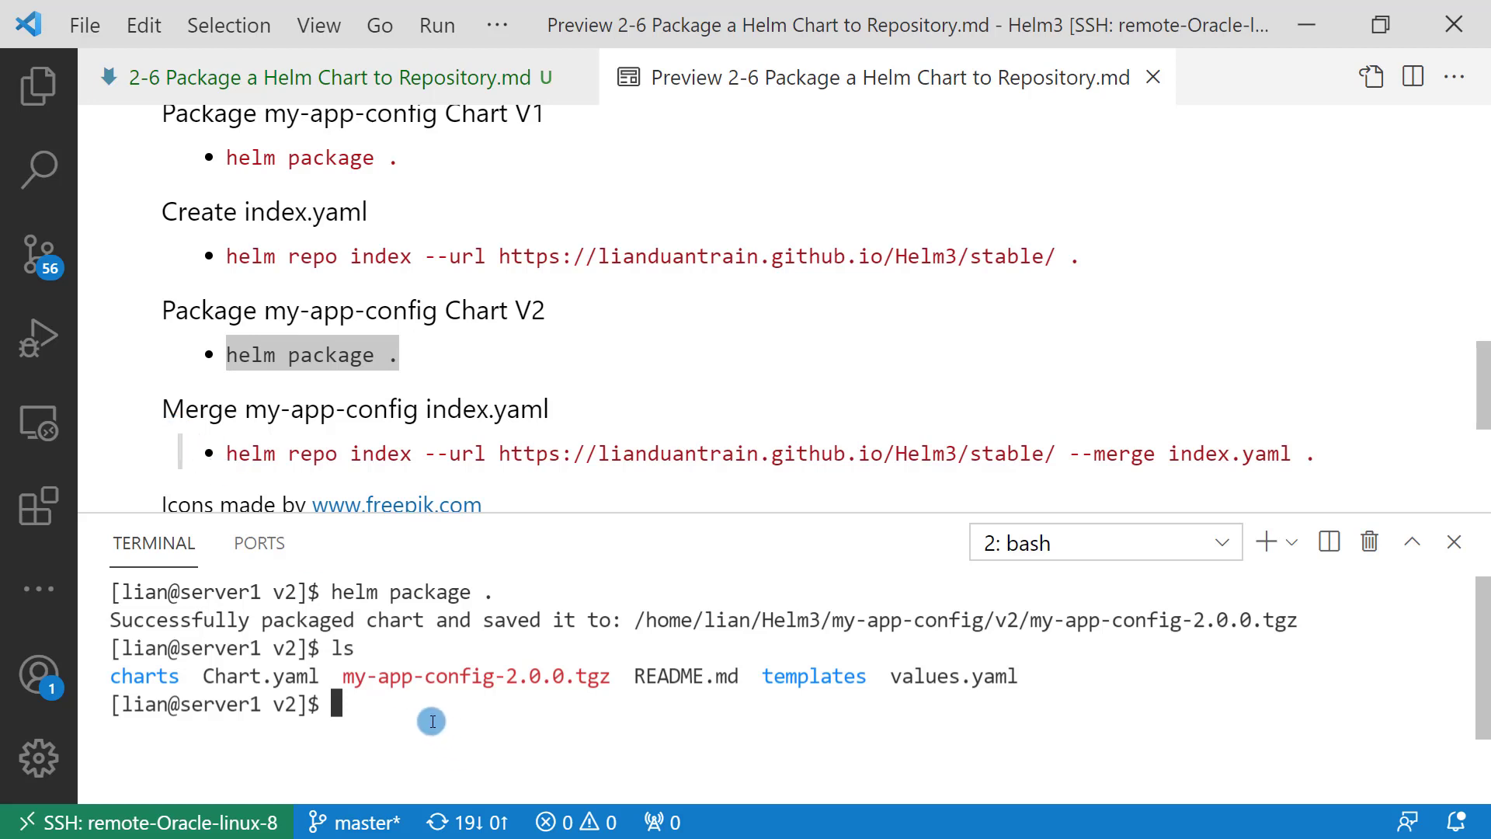
{"action": "type", "text": "cp /home/lian/"}
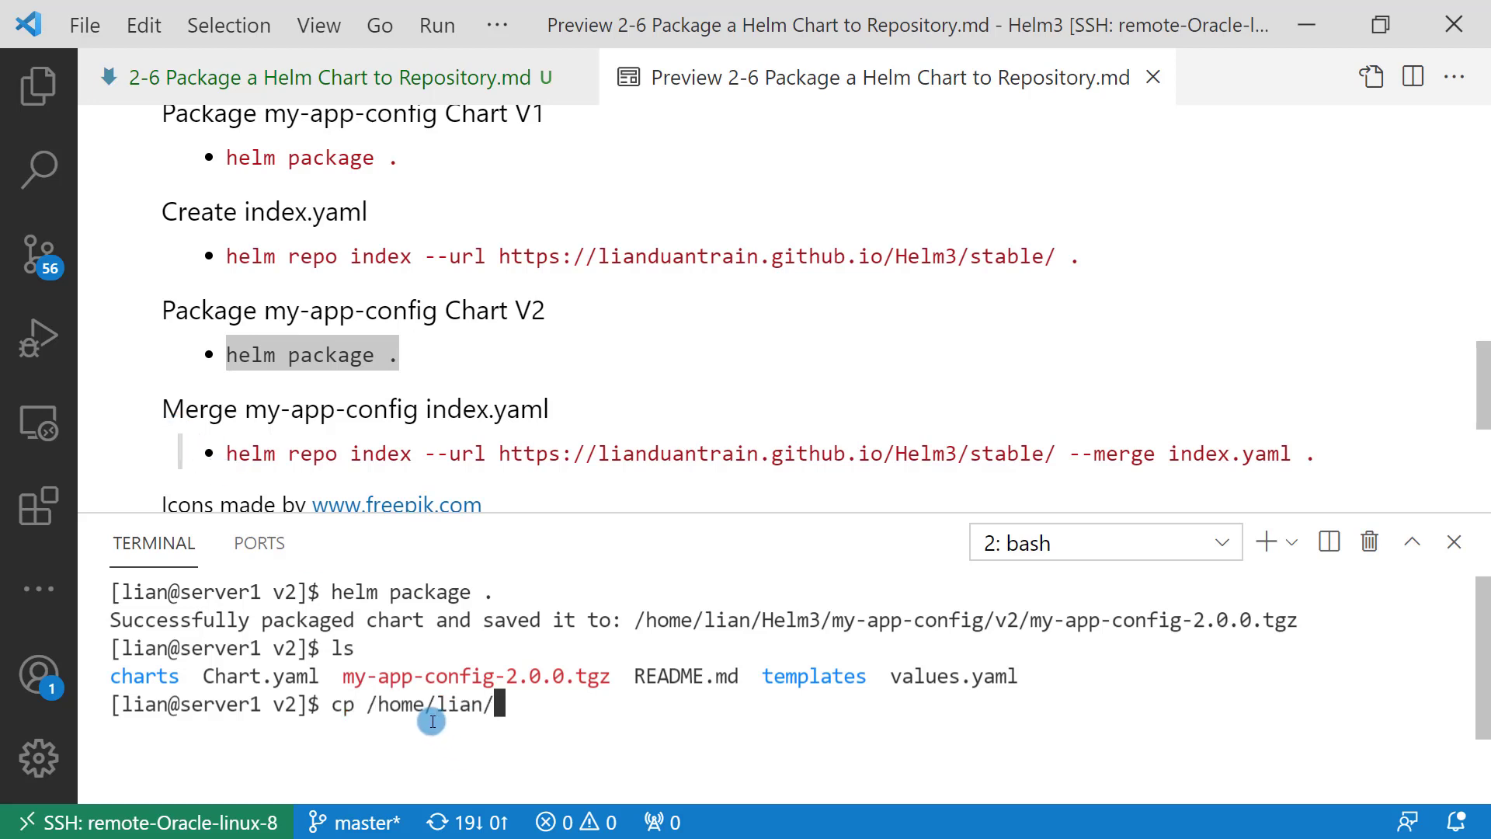
{"action": "type", "text": "Helm3/my-app-config/v1/index.yaml "}
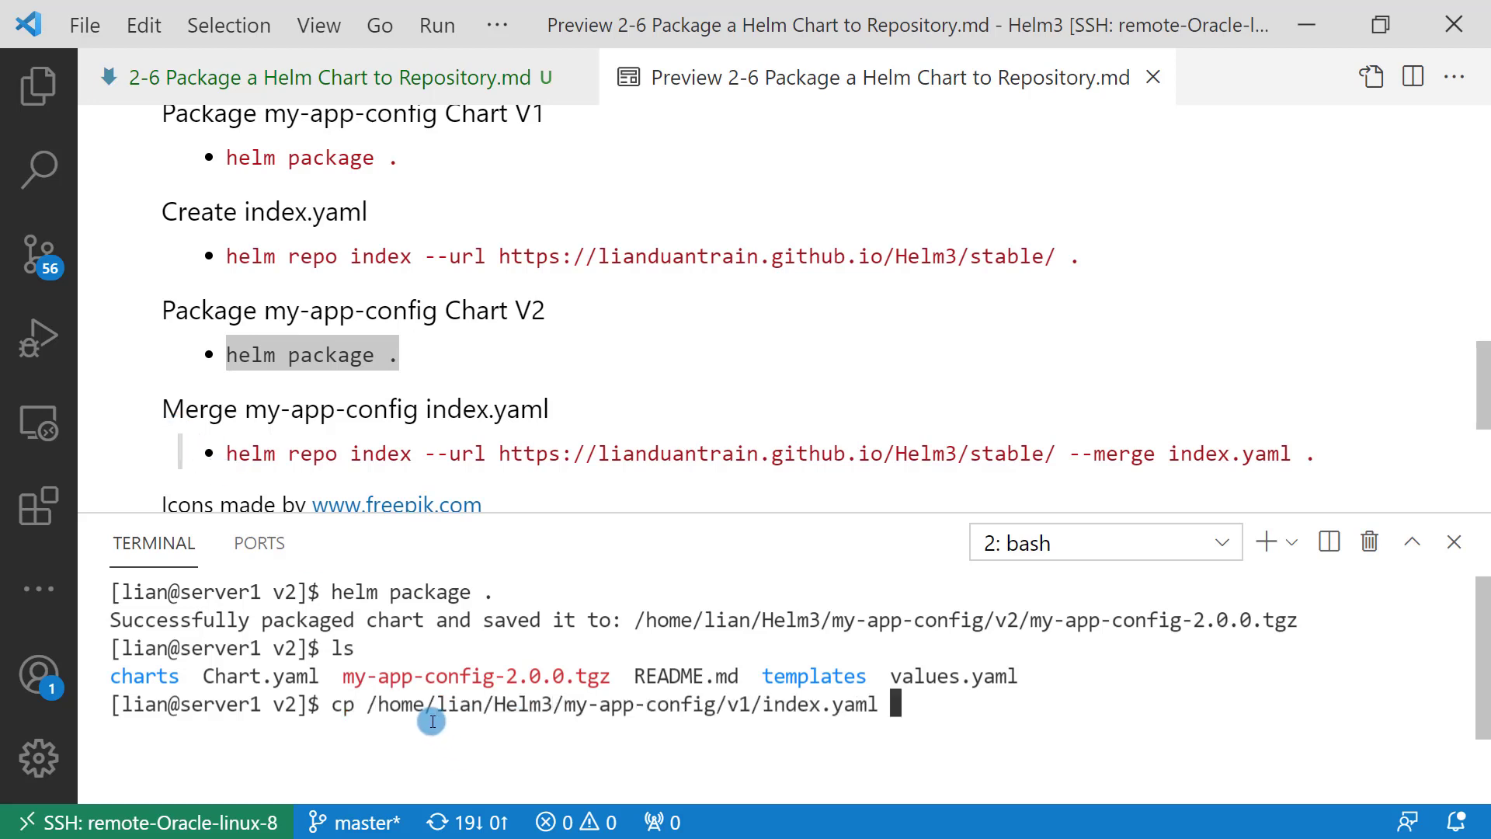
{"action": "type", "text": "."}
Copy v1/index.yaml into v2 and run 'helm repo index --url … --merge index.yaml .'
{"action": "key", "text": "Return"}
{"action": "key", "text": "ctrl+l"}
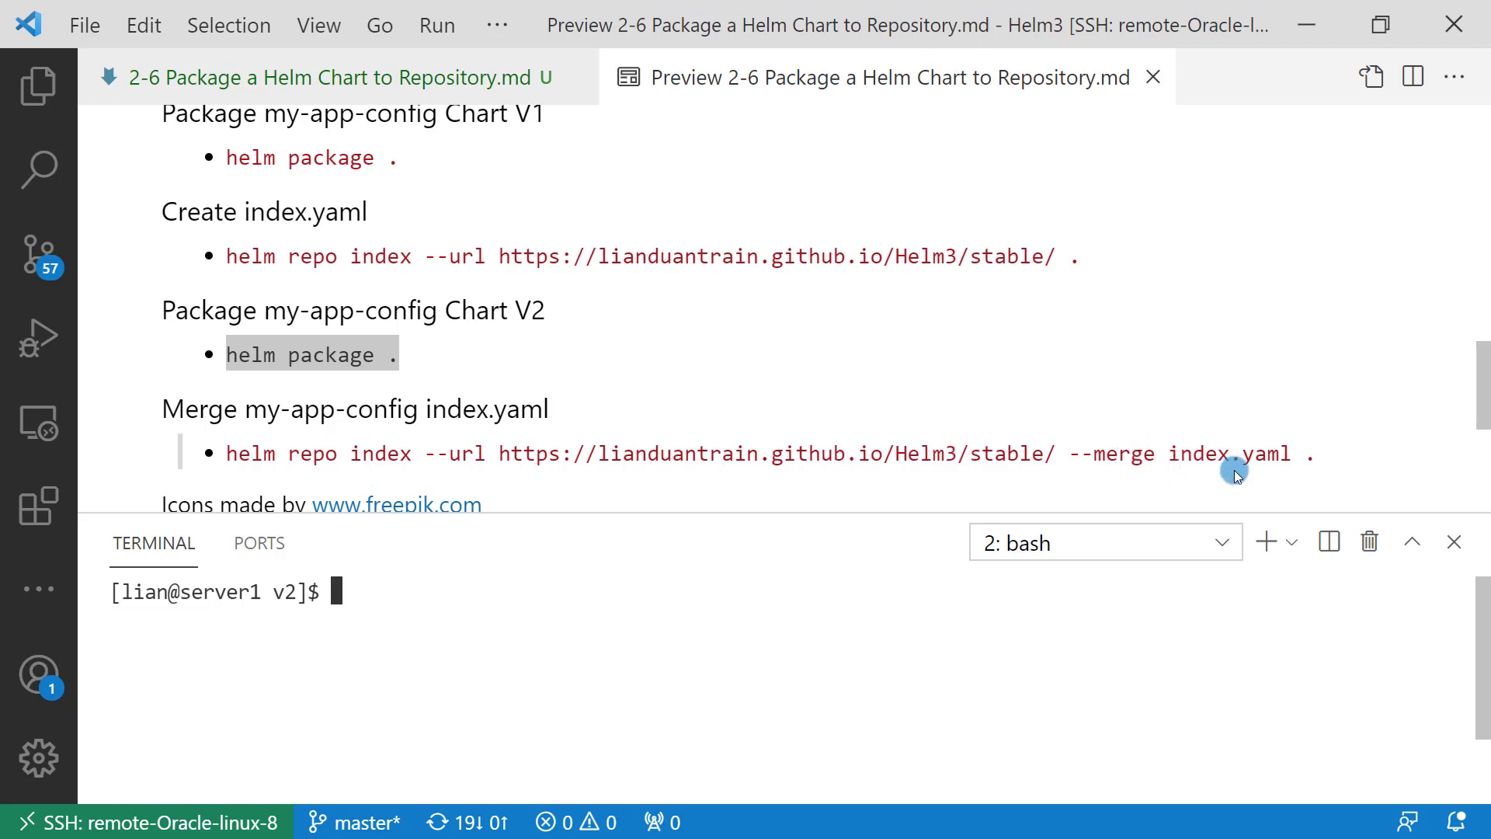
{"action": "left_click_drag", "start_coordinate": [1333, 453], "coordinate": [231, 461]}
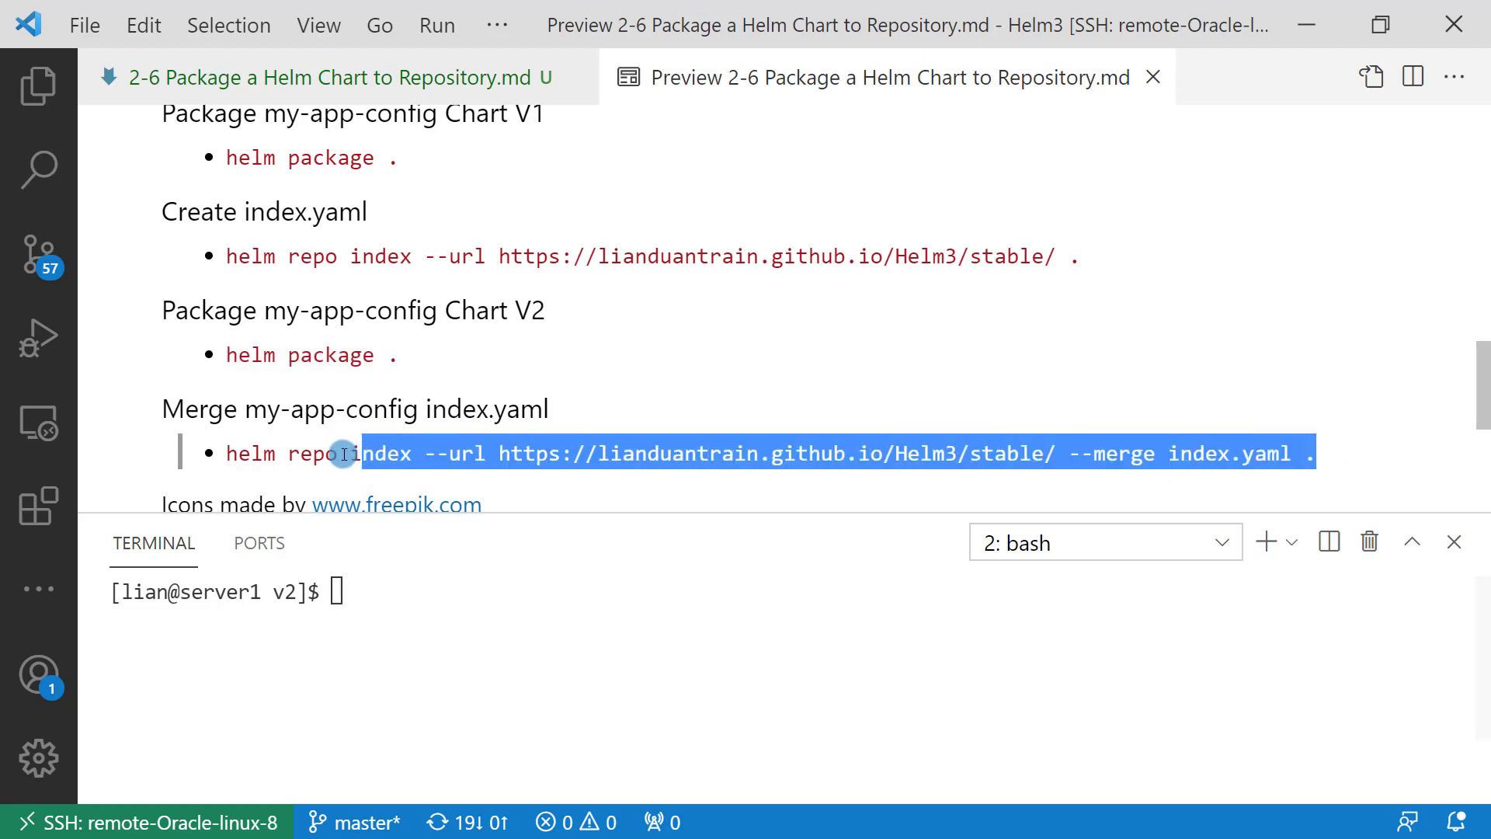
{"action": "left_click", "coordinate": [383, 598]}
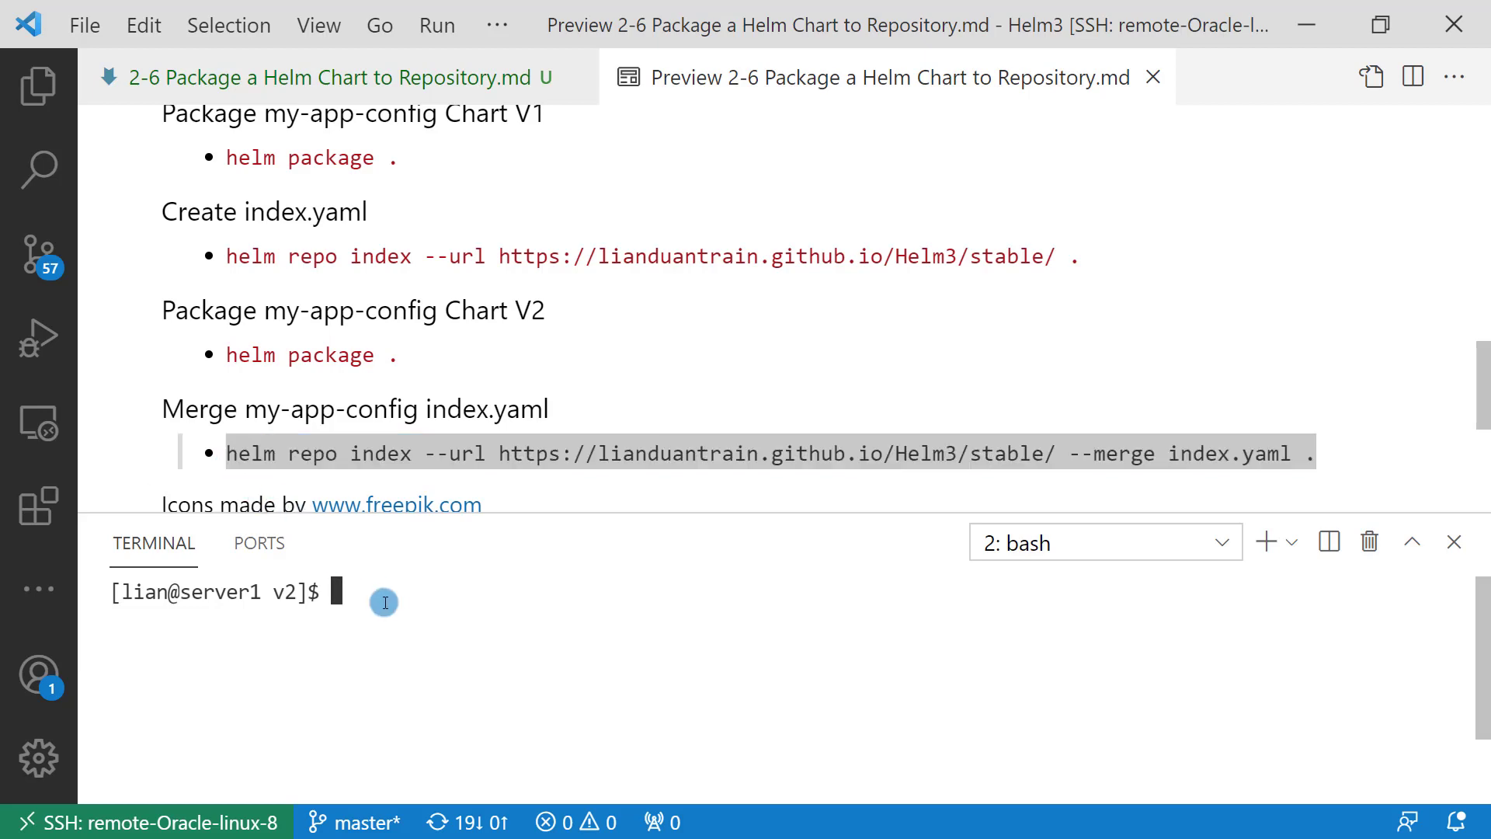
{"action": "type", "text": "helm repo index --url https://lianduantrain.github.io/Helm3/stable/ --merge index.yaml ."}
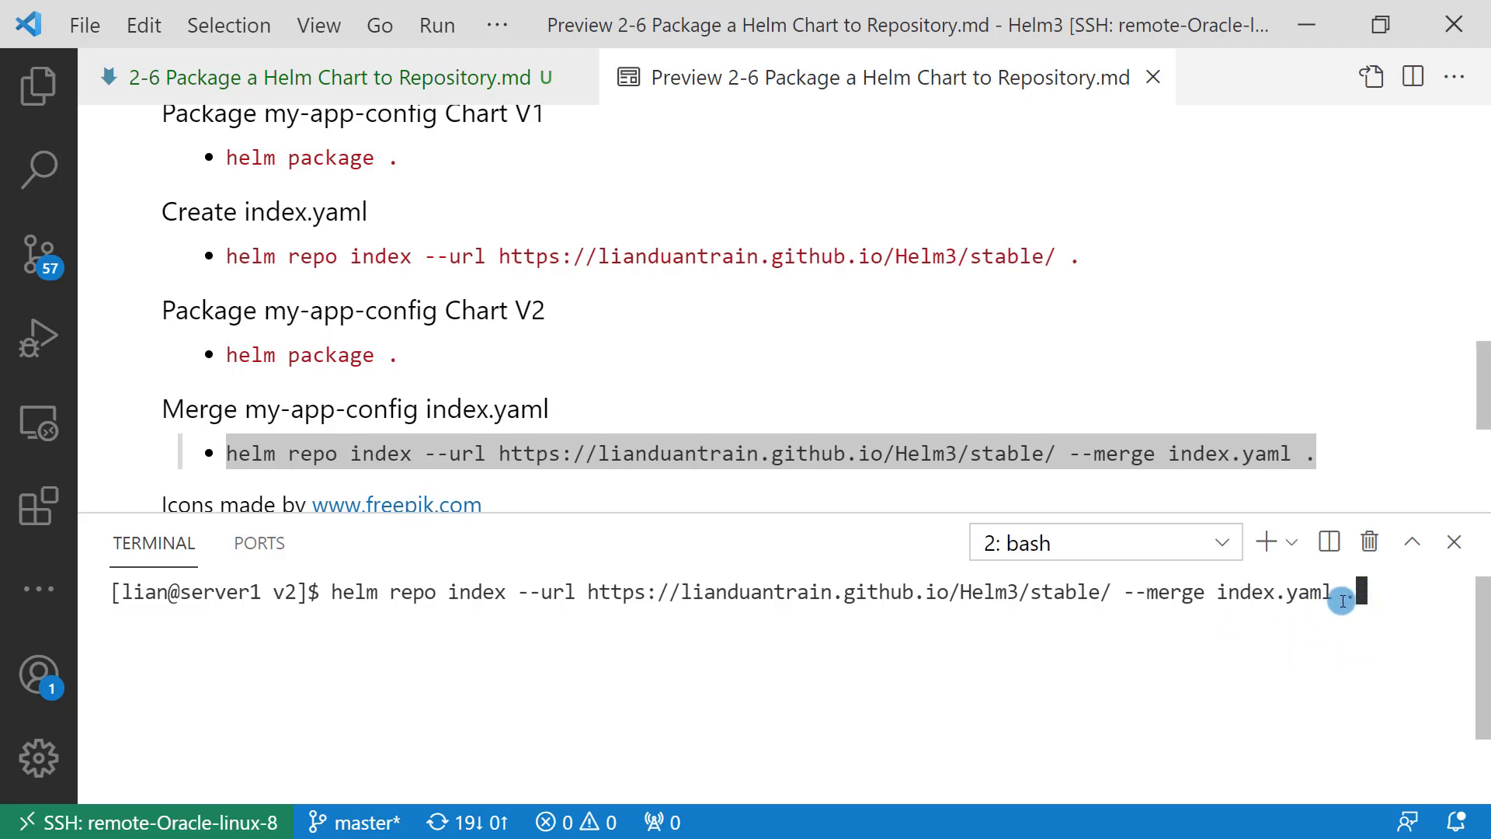
{"action": "key", "text": "Return"}
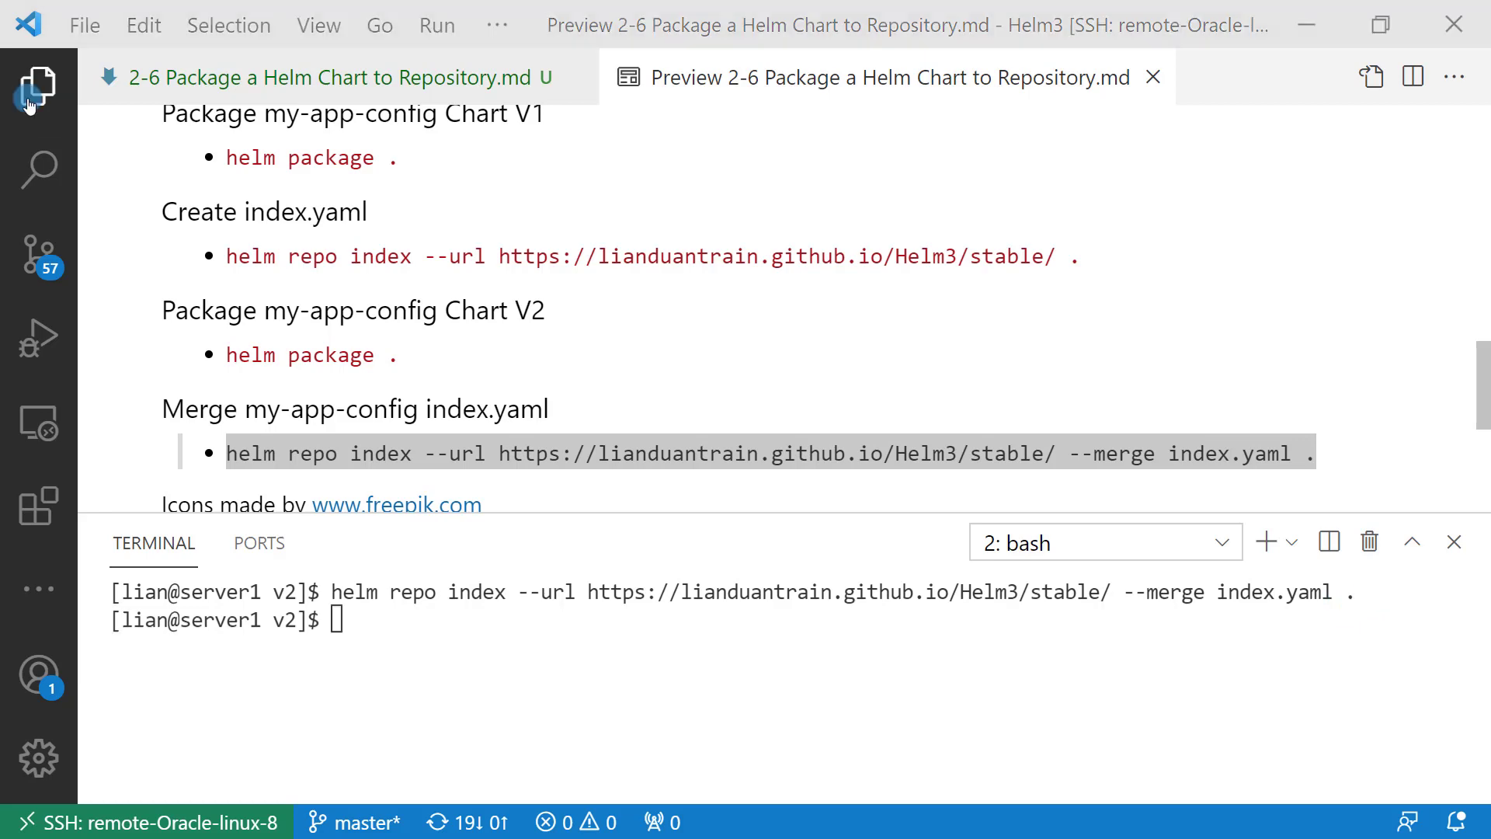
Open v2/index.yaml from the Explorer and hide the sidebar
{"action": "left_click", "coordinate": [32, 103]}
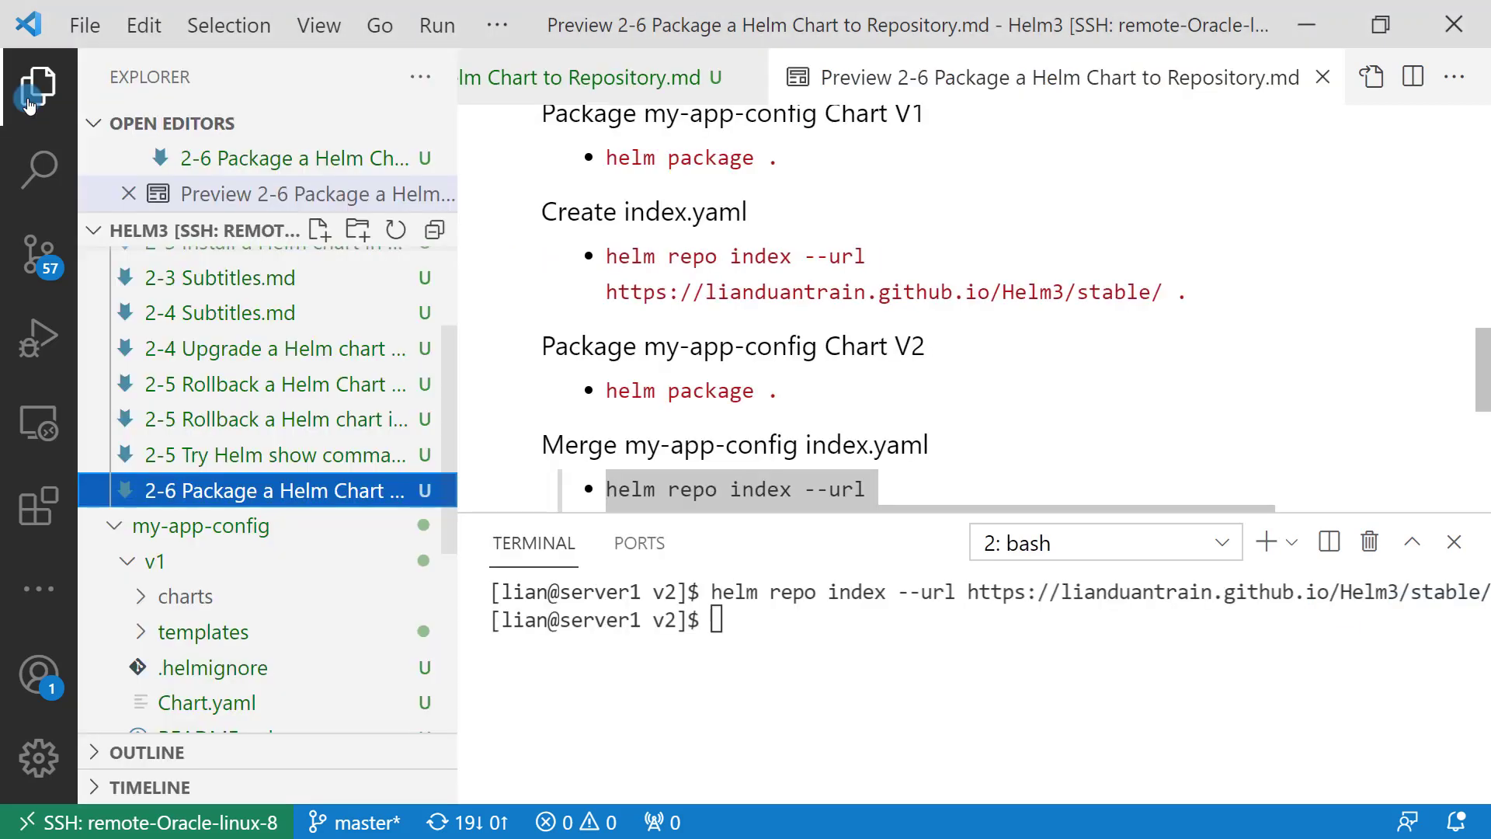
{"action": "scroll", "coordinate": [274, 606], "scroll_direction": "down", "scroll_amount": 5}
{"action": "left_click", "coordinate": [207, 715]}
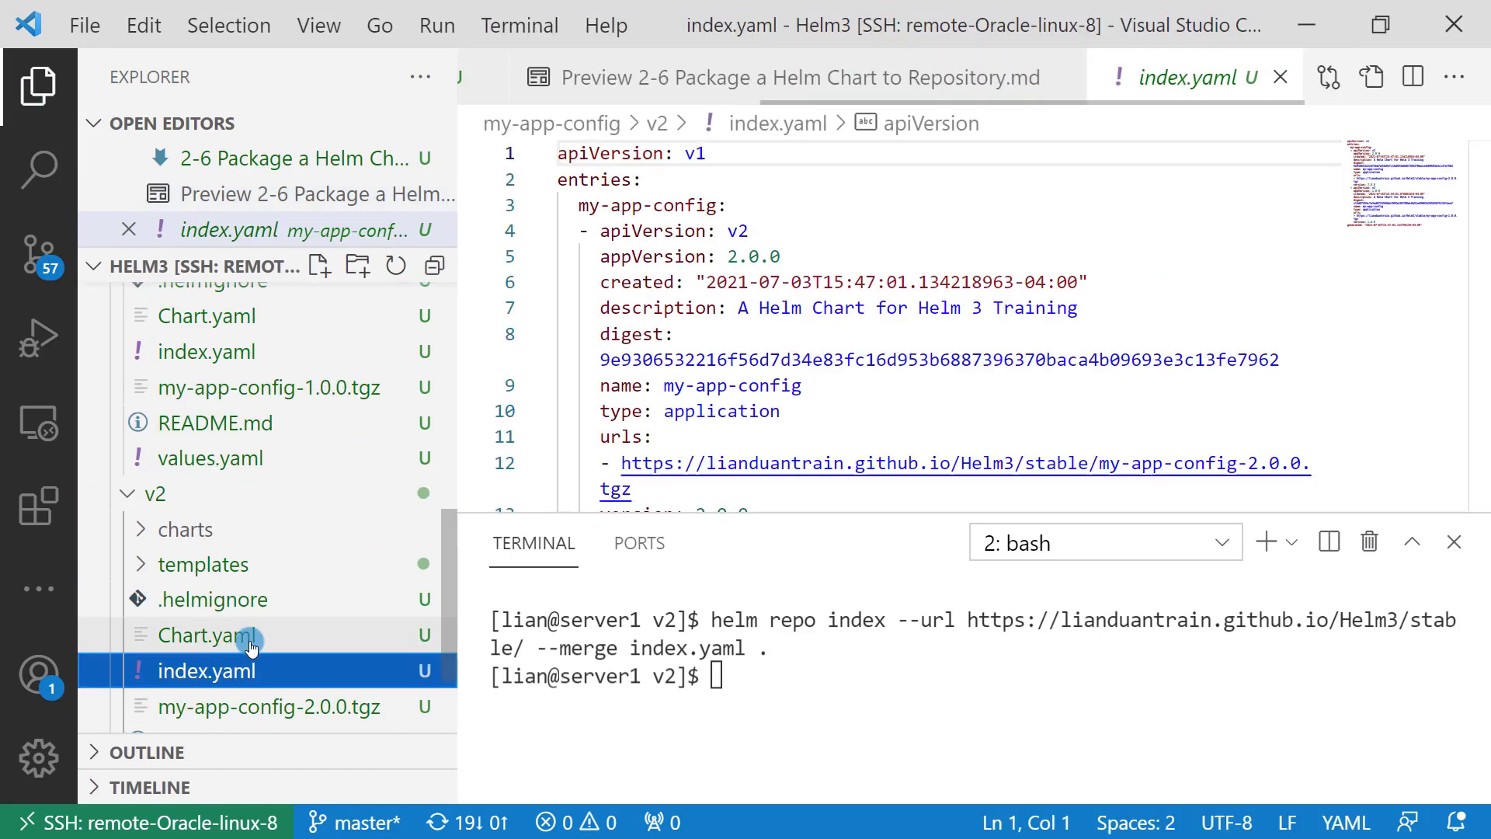
{"action": "key", "text": "ctrl+b"}
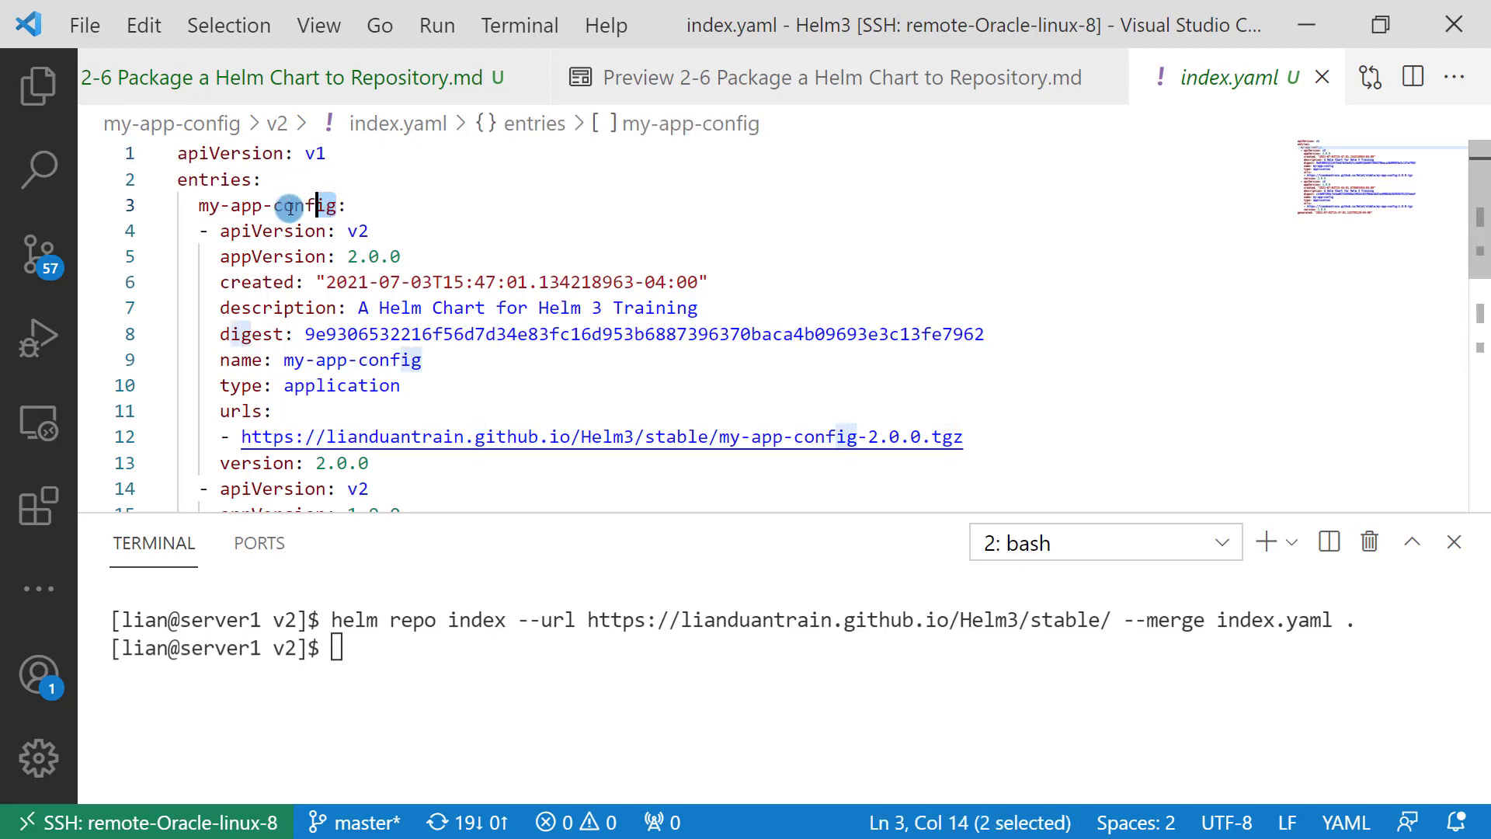
Inspect the merged index's chart name, apiVersion value and generated timestamp
{"action": "left_click_drag", "start_coordinate": [335, 205], "coordinate": [198, 205]}
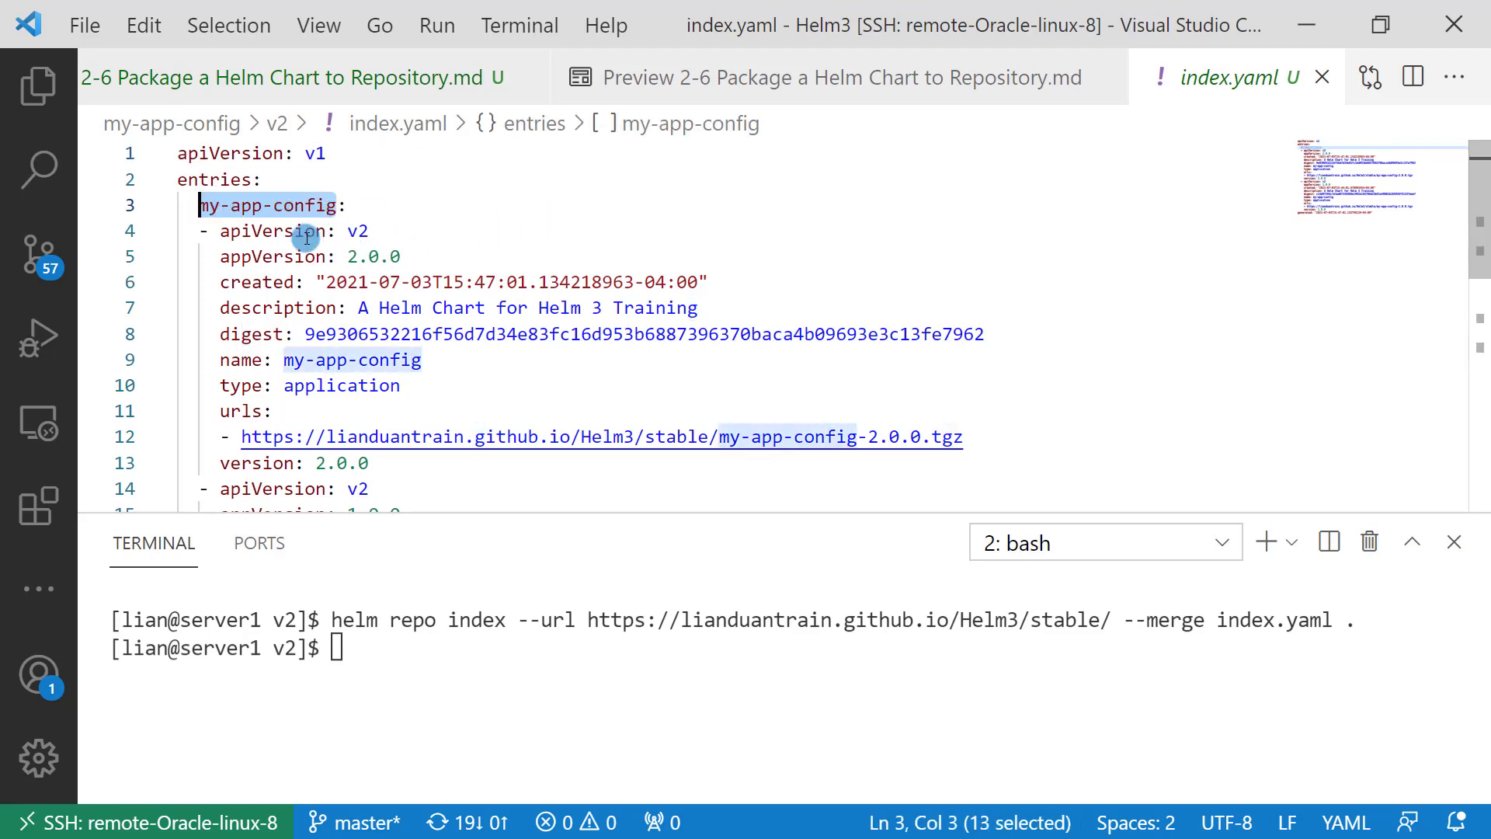
{"action": "double_click", "coordinate": [300, 231]}
{"action": "left_click_drag", "start_coordinate": [347, 232], "coordinate": [380, 235]}
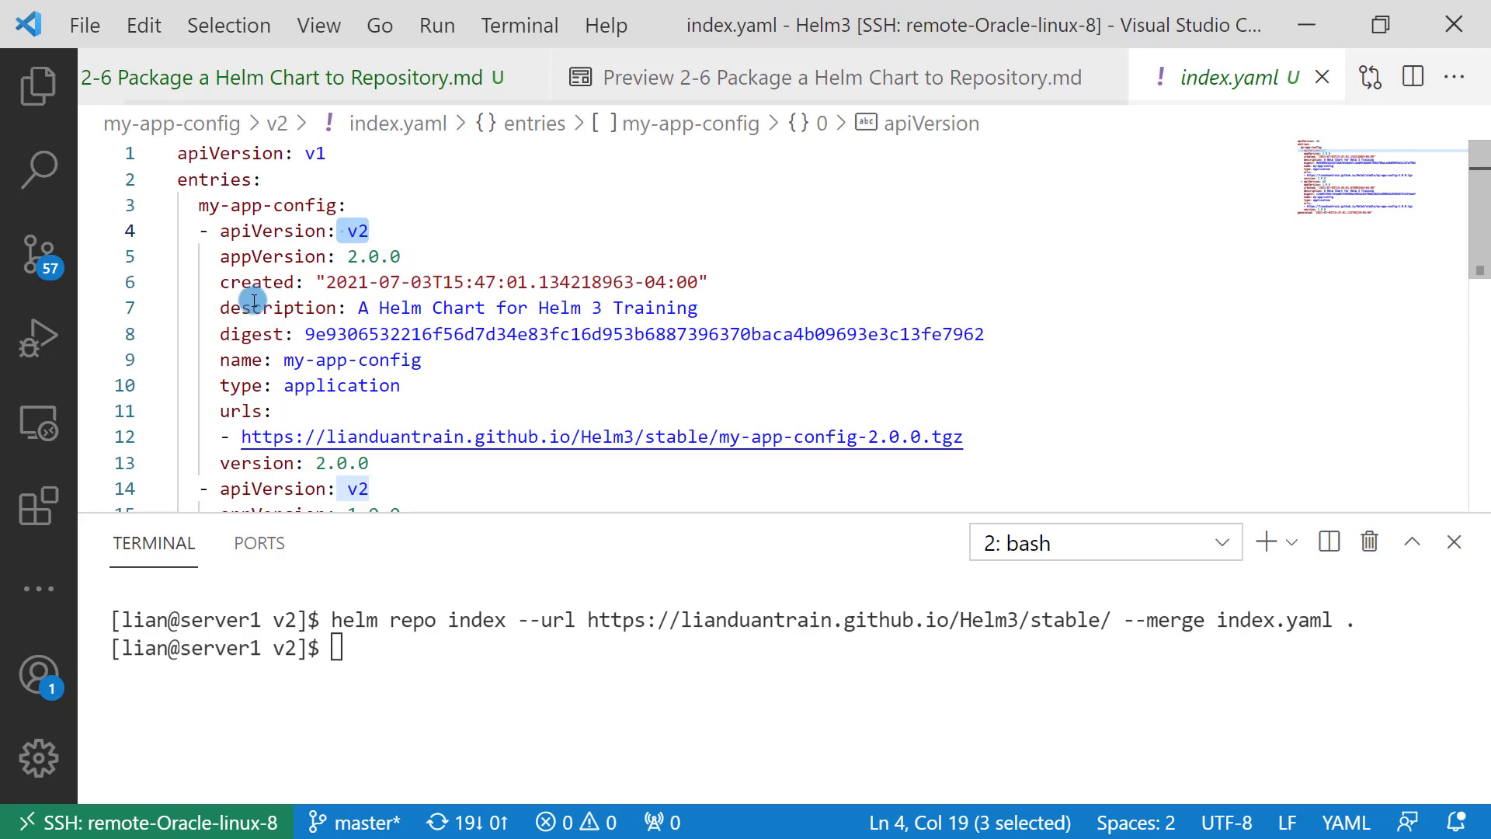
{"action": "key", "text": "ctrl+shift+e"}
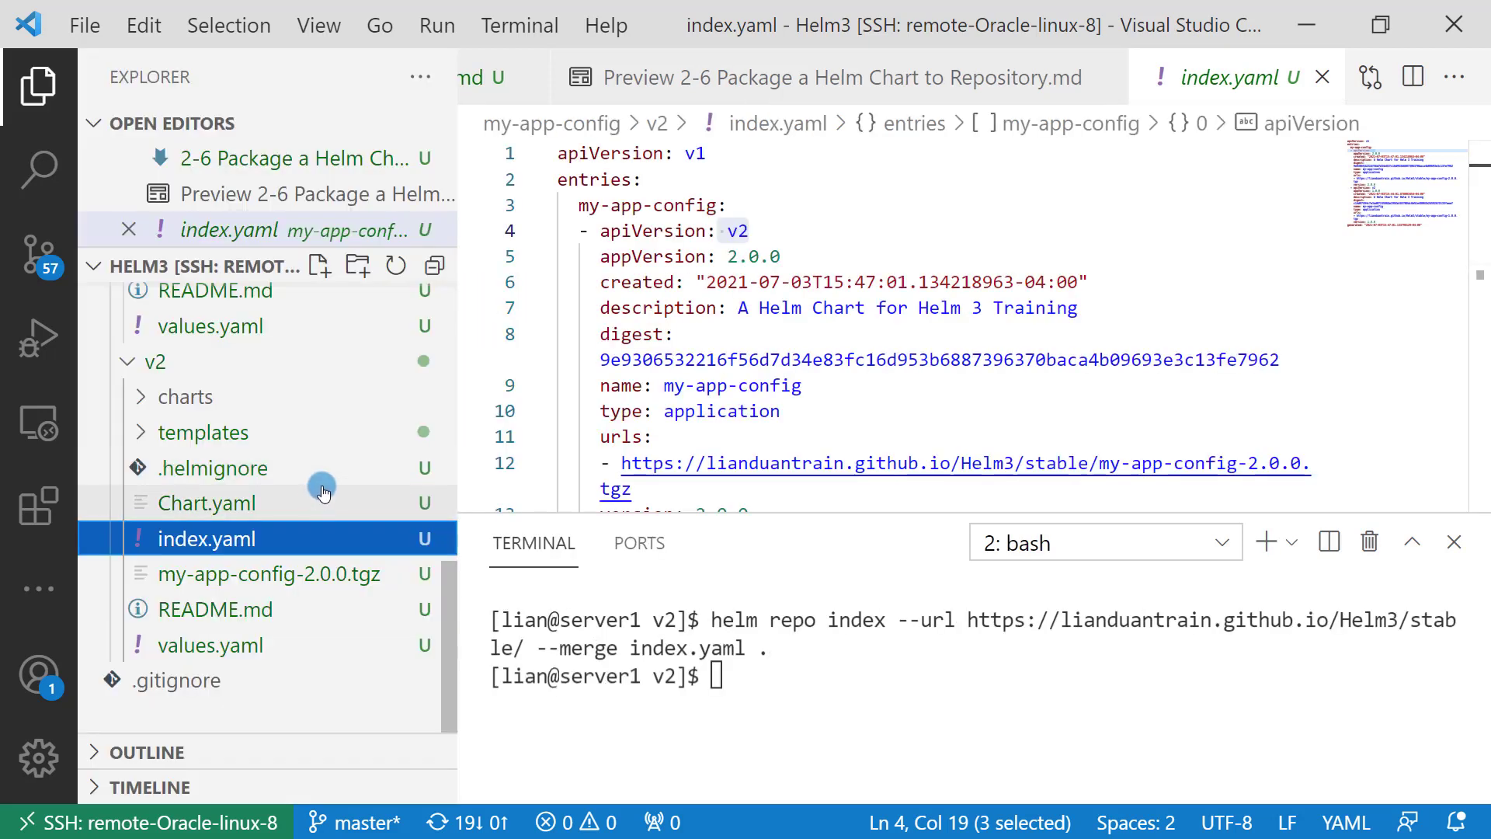
{"action": "scroll", "coordinate": [323, 490], "scroll_direction": "up", "scroll_amount": 3}
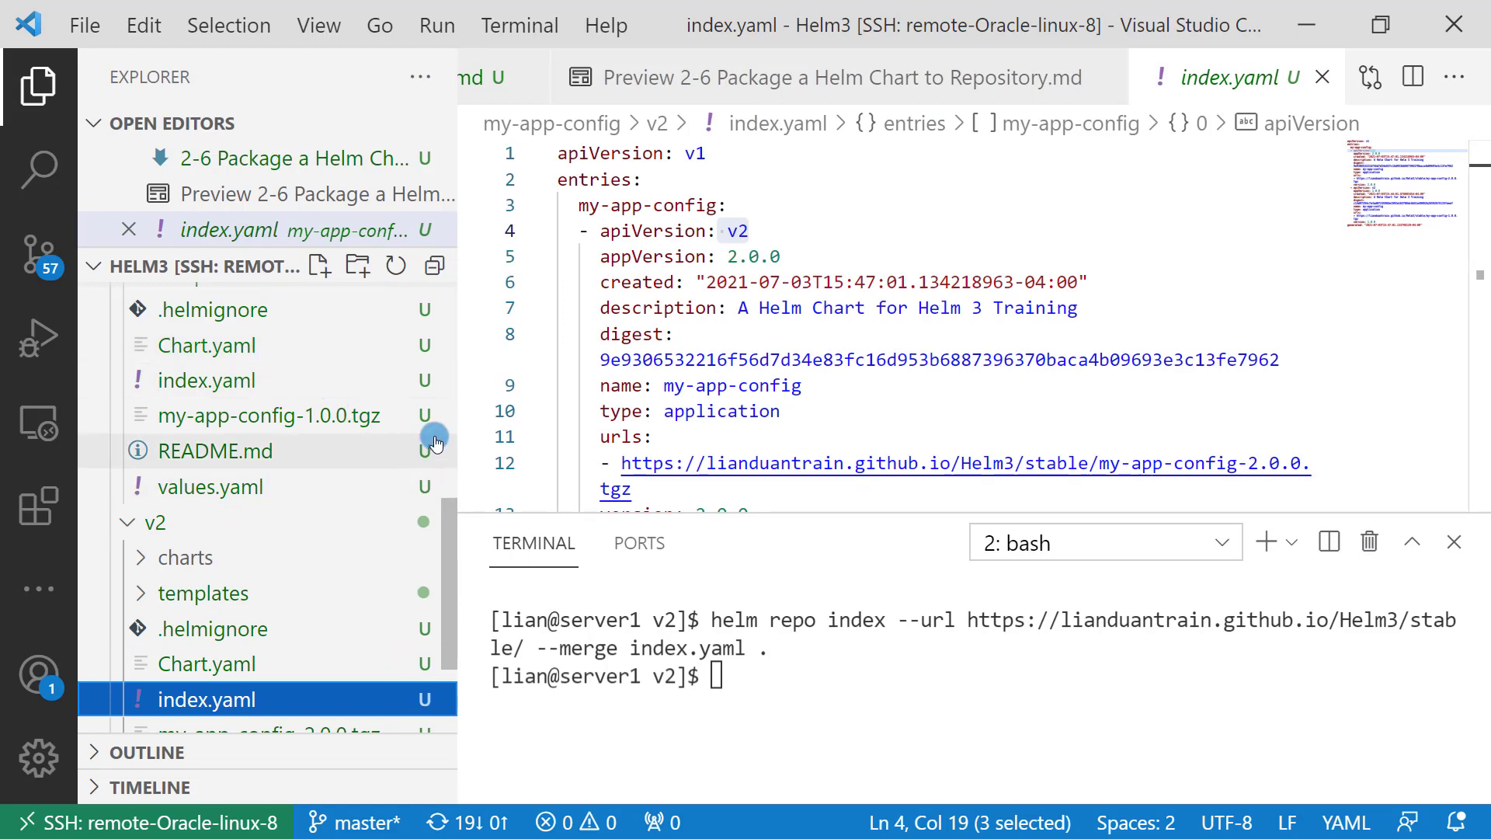
{"action": "key", "text": "ctrl+b"}
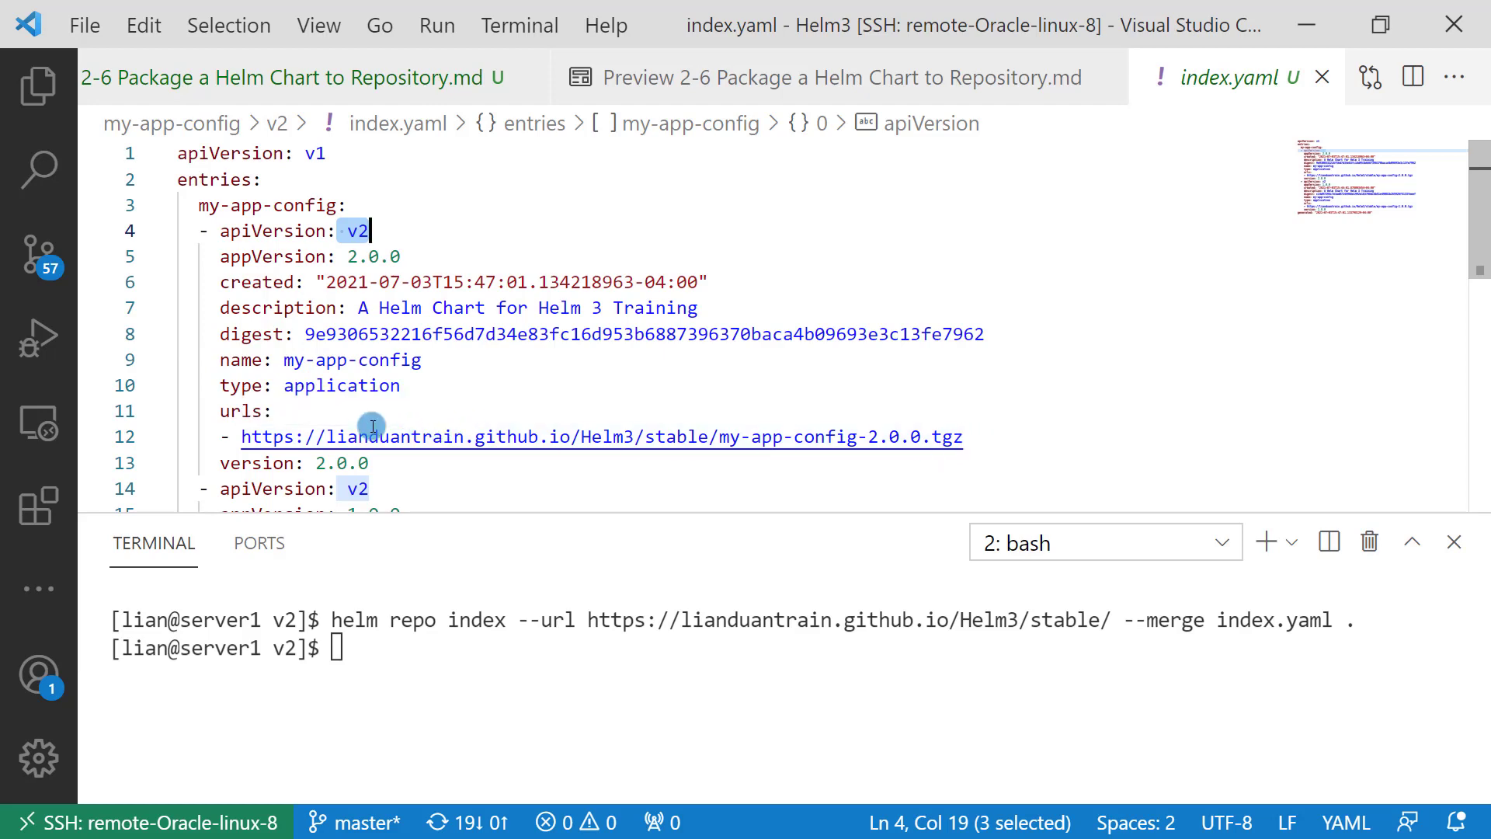
{"action": "scroll", "coordinate": [371, 426], "scroll_direction": "down", "scroll_amount": 1}
{"action": "scroll", "coordinate": [361, 424], "scroll_direction": "down", "scroll_amount": 2}
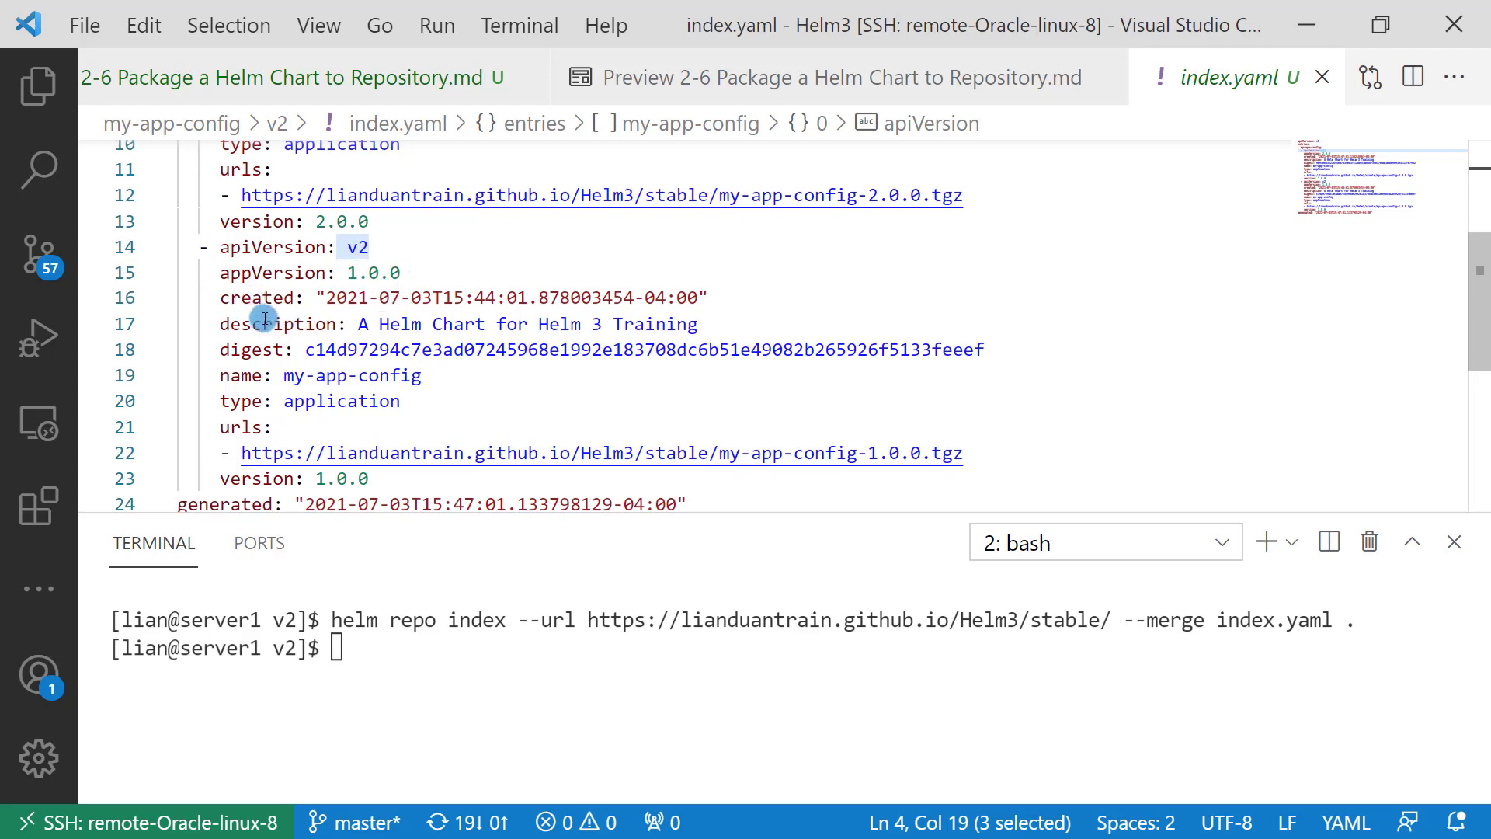
{"action": "scroll", "coordinate": [329, 438], "scroll_direction": "down", "scroll_amount": 2}
{"action": "scroll", "coordinate": [322, 432], "scroll_direction": "up", "scroll_amount": 1}
{"action": "double_click", "coordinate": [239, 424]}
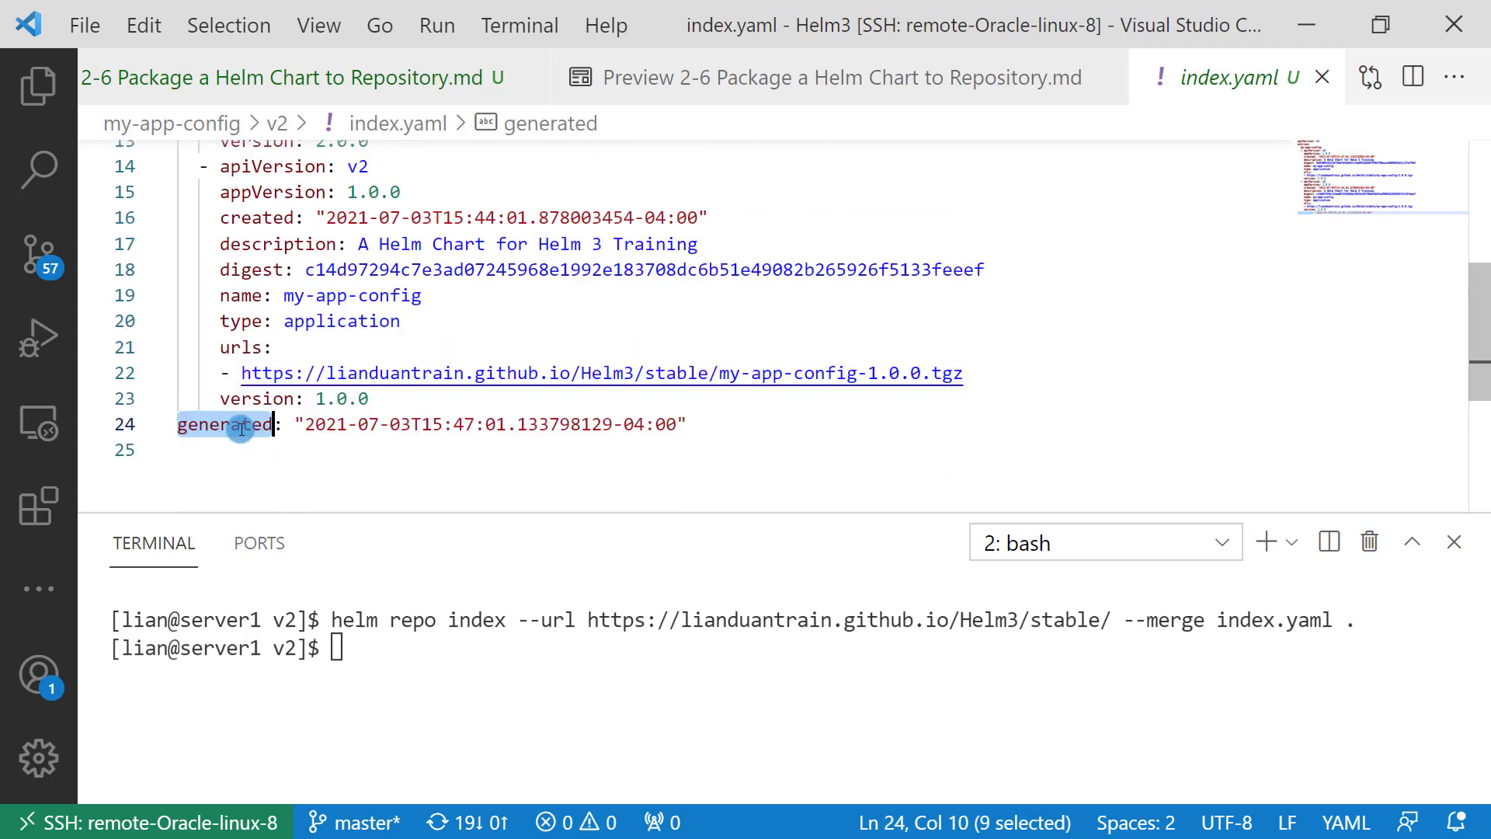